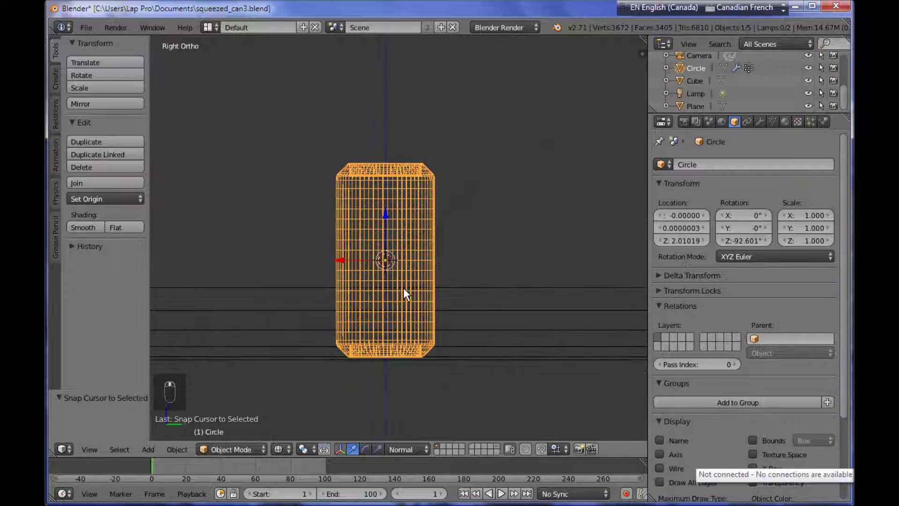
# - Add a single-bone armature at the can's centre and enter Edit Mode
pyautogui.hotkey('shift', 'a')
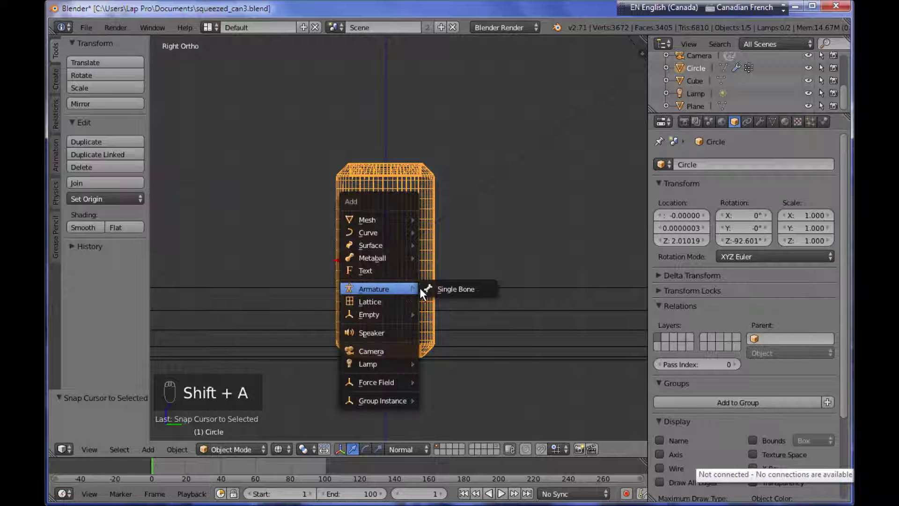
pyautogui.click(486, 292)
pyautogui.press('Tab')
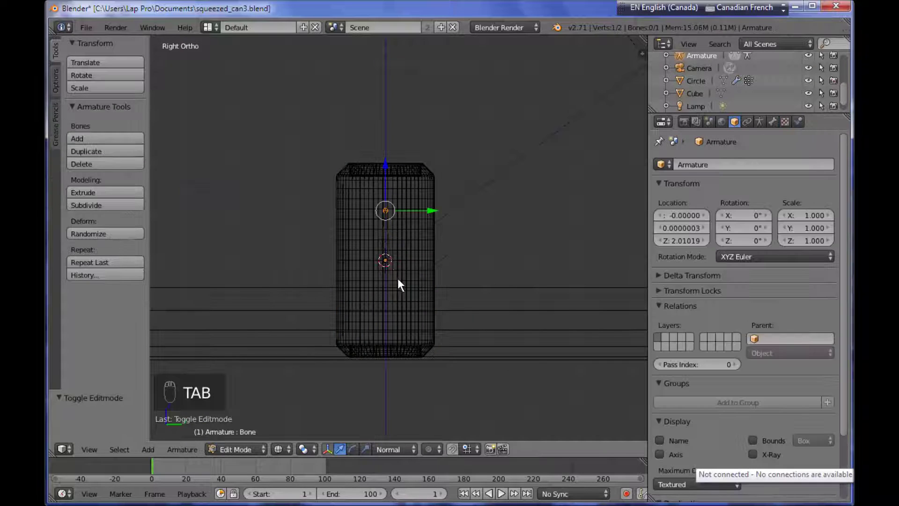
# - Move the bone's base down to the can's bottom and its tip up to the can's top so it spans the height
pyautogui.rightClick(387, 260)
pyautogui.moveTo(388, 218); pyautogui.dragTo(376, 283)
pyautogui.rightClick(387, 209)
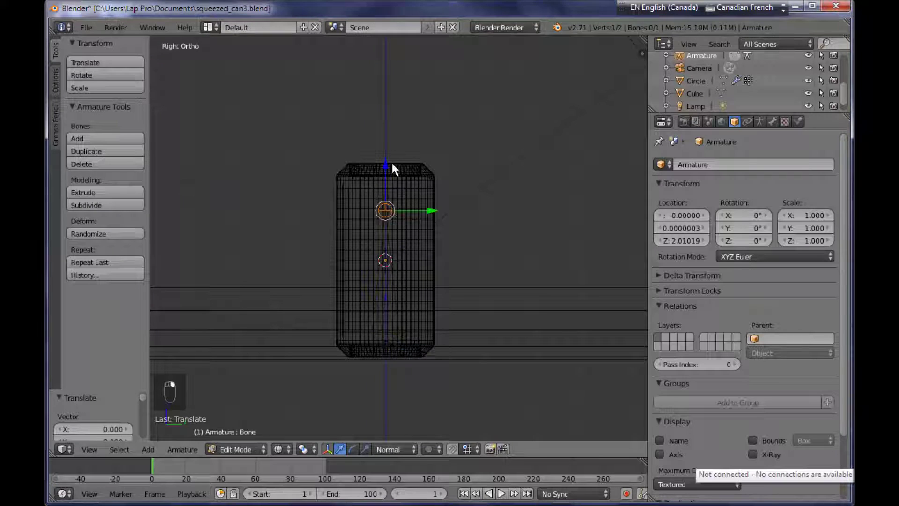
pyautogui.press('e')
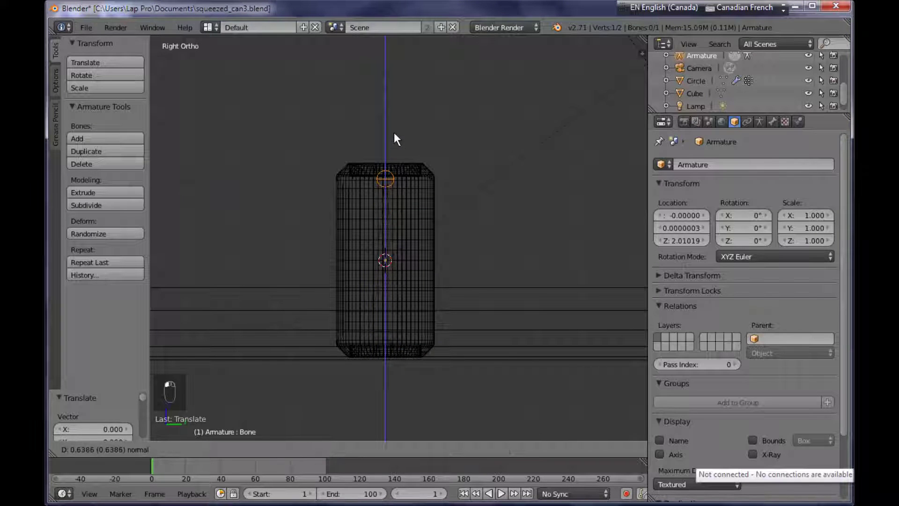
pyautogui.click(394, 132)
pyautogui.rightClick(394, 281)
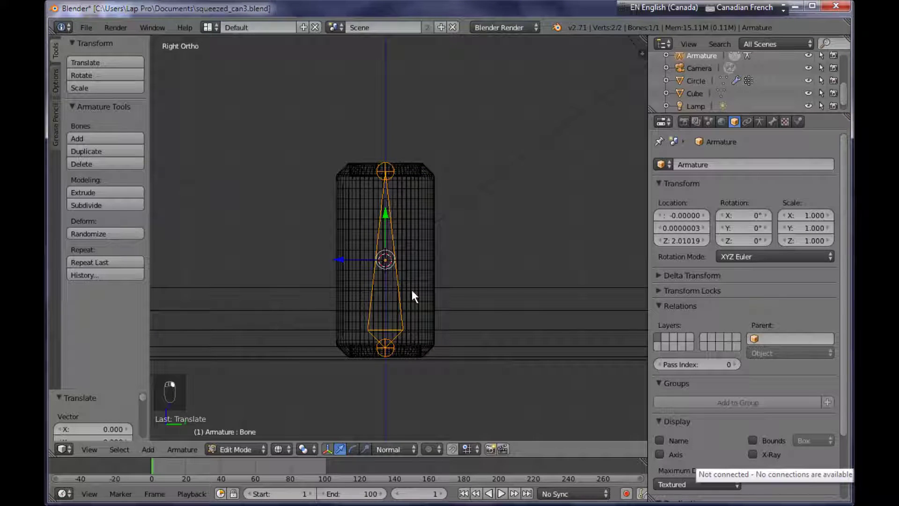
# - Subdivide the bone with one cut, subdivide its upper half once more, and return to Object Mode
pyautogui.press('w')
pyautogui.click(414, 289)
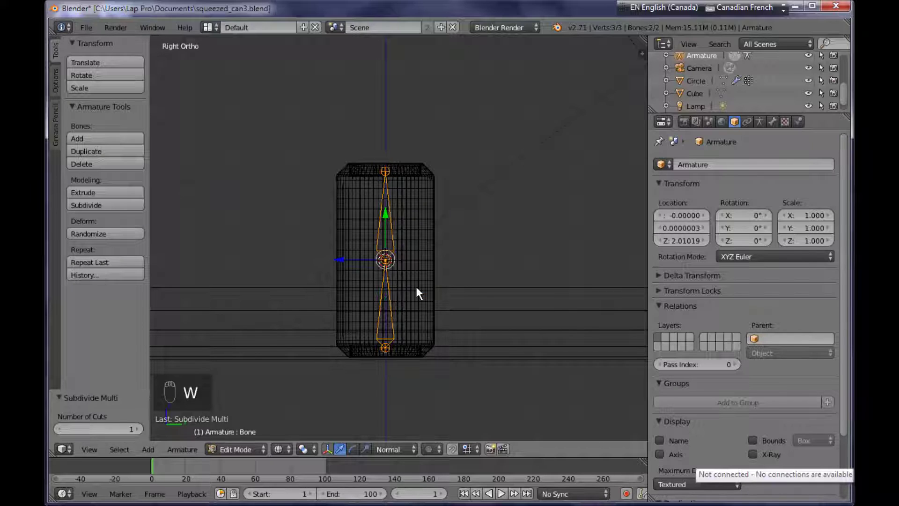
pyautogui.rightClick(393, 239)
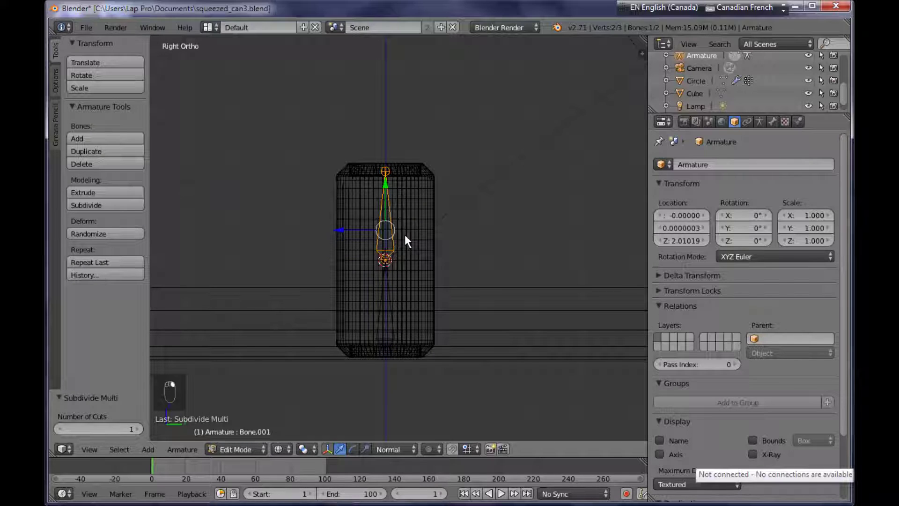
pyautogui.press('w')
pyautogui.click(405, 235)
pyautogui.moveTo(404, 234)
pyautogui.keyDown('shift'); pyautogui.mouseDown(button='middle')
pyautogui.moveTo(418, 214)
pyautogui.moveTo(416, 245)
pyautogui.mouseUp(button='middle'); pyautogui.keyUp('shift')
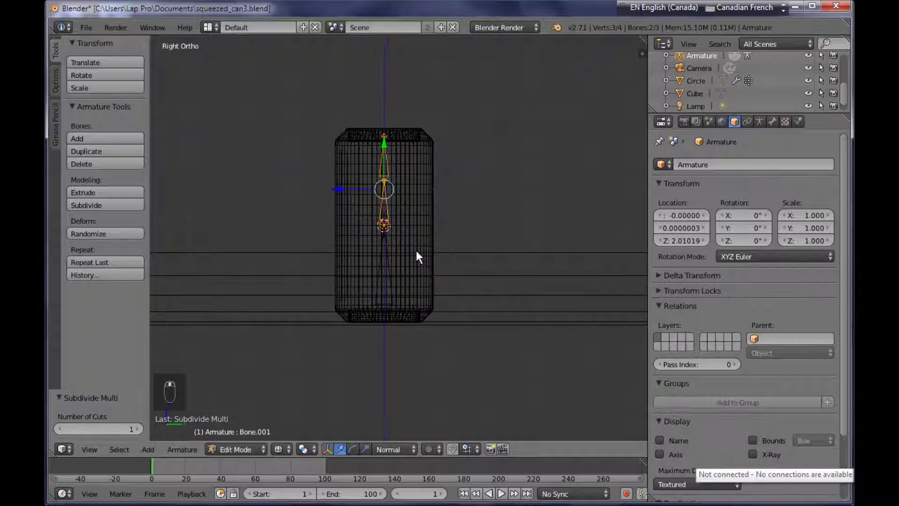
pyautogui.press('Tab')
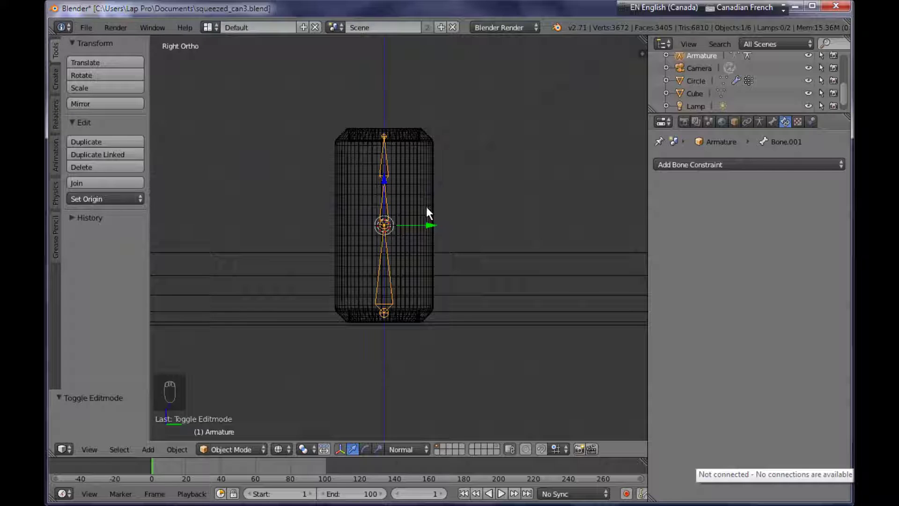
# - Parent the can mesh to the armature using Armature Deform With Automatic Weights
pyautogui.rightClick(427, 279)
pyautogui.keyDown('shift'); pyautogui.rightClick(390, 283); pyautogui.keyUp('shift')
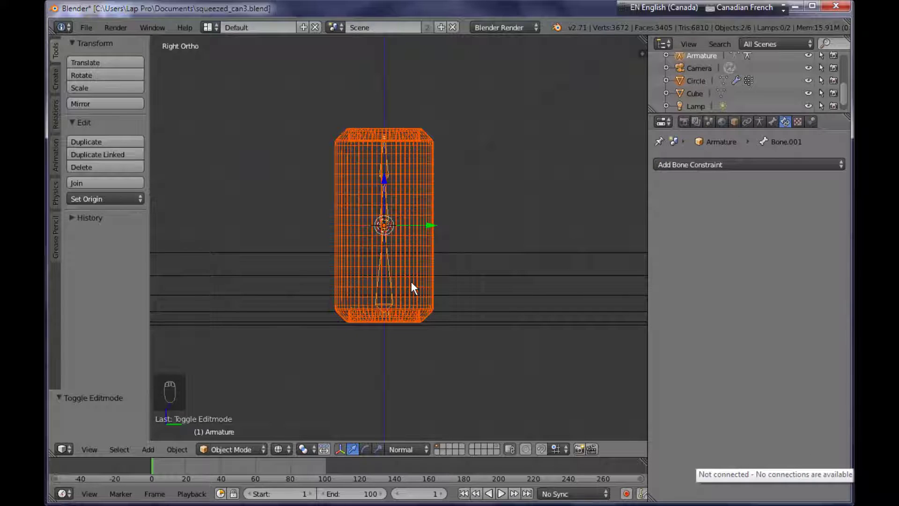
pyautogui.hotkey('ctrl', 'p')
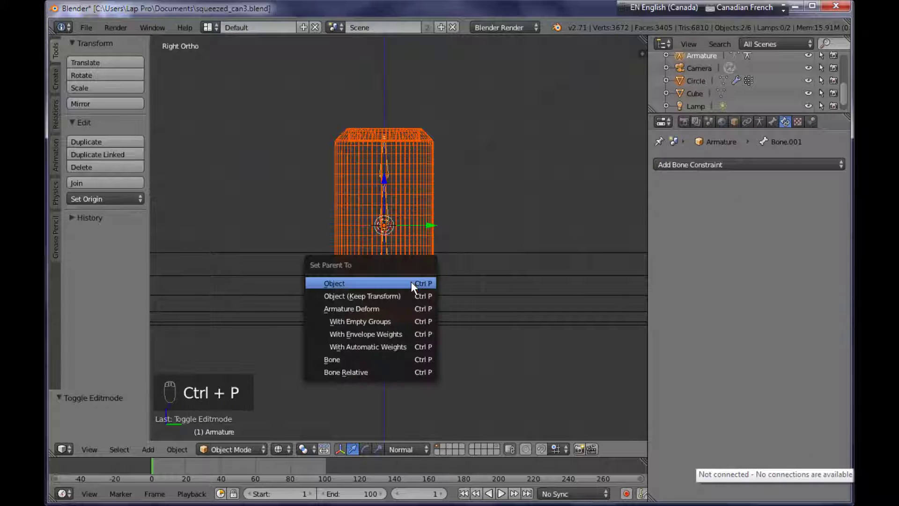
pyautogui.click(435, 345)
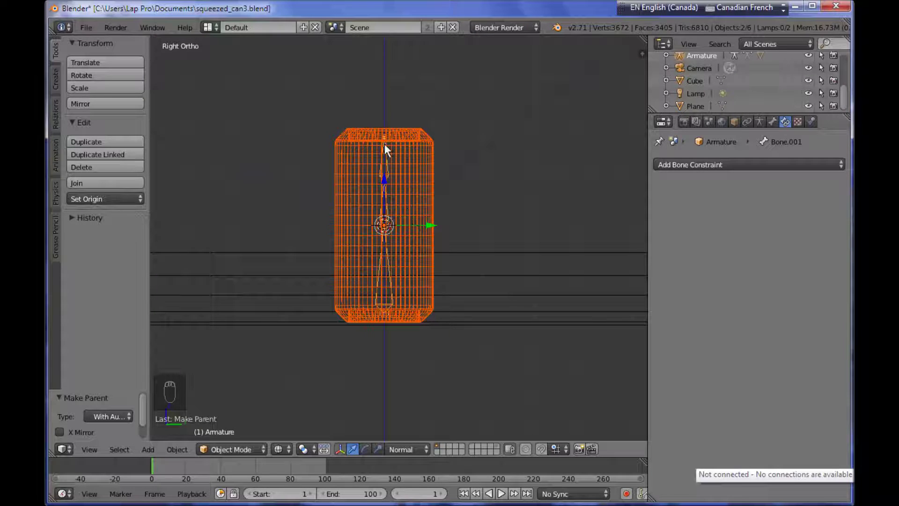
# - Test bending the can by rotating the upper bones in Pose Mode, cancel the rotation and return to Object Mode
pyautogui.rightClick(381, 170)
pyautogui.rightClick(384, 197)
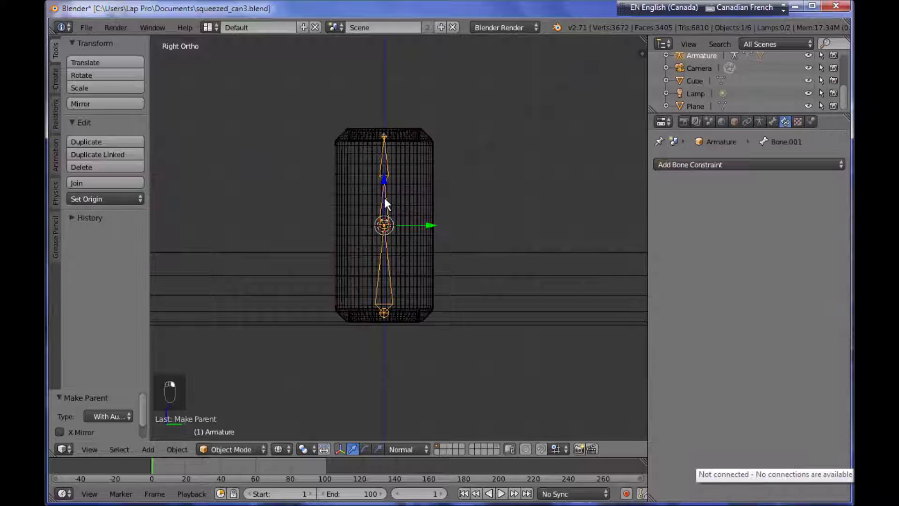
pyautogui.hotkey('ctrl', 'Tab')
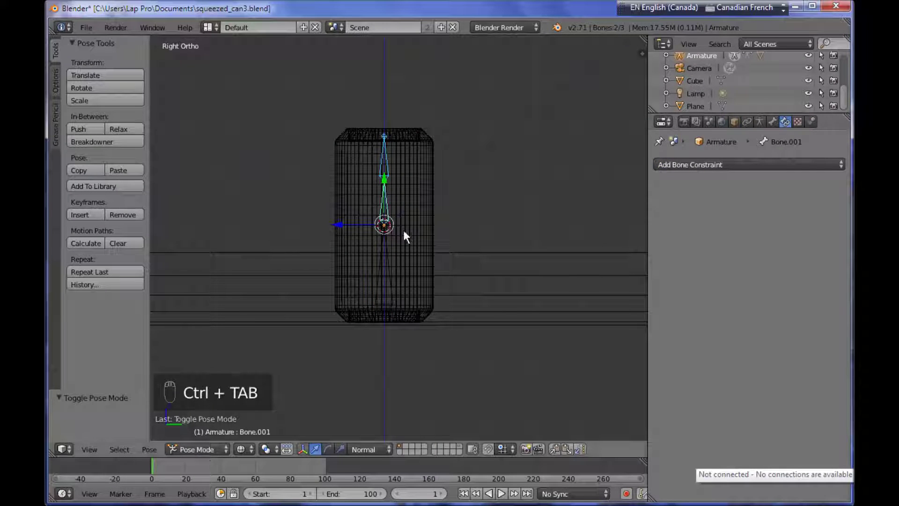
pyautogui.press('r')
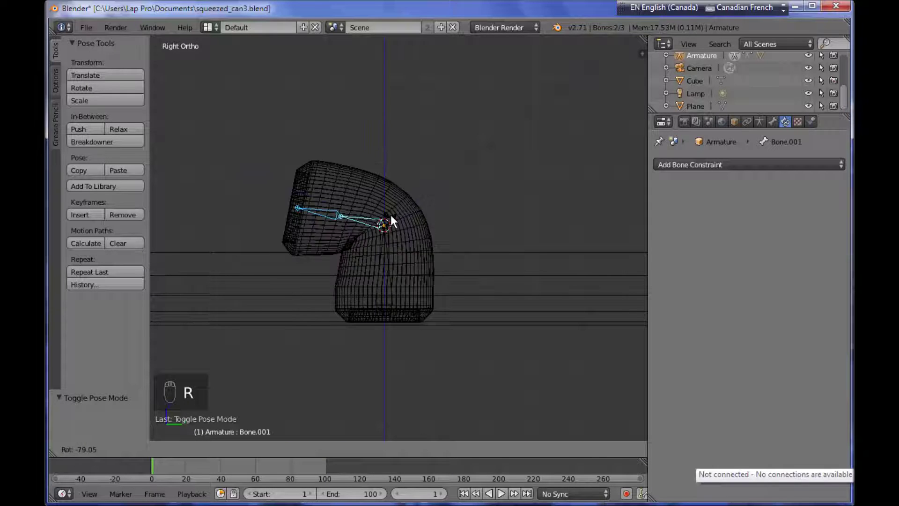
pyautogui.rightClick(436, 245)
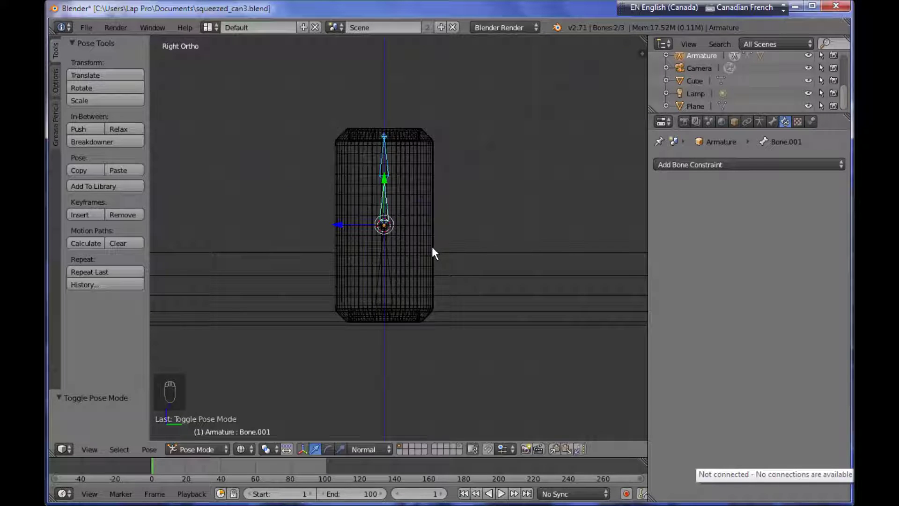
pyautogui.keyDown('shift'); pyautogui.moveTo(432, 248); pyautogui.dragTo(434, 275, button='middle'); pyautogui.keyUp('shift')
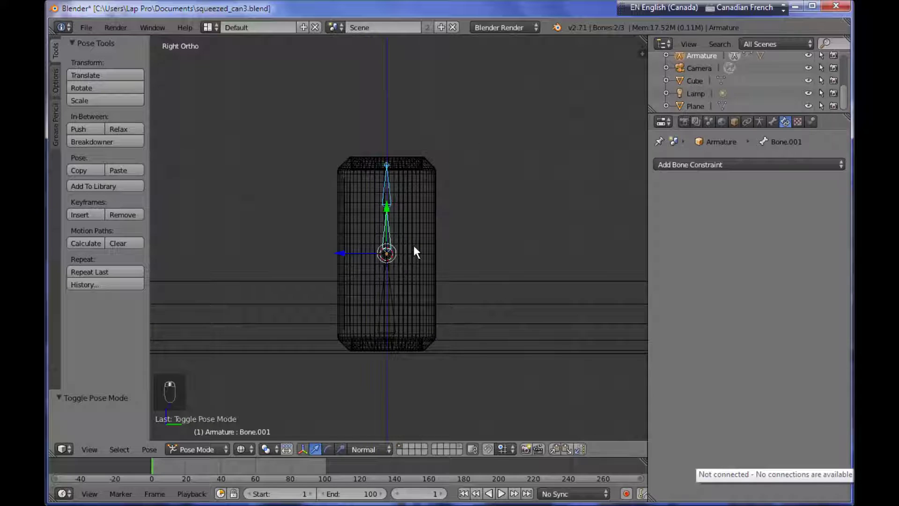
pyautogui.hotkey('ctrl', 'Tab')
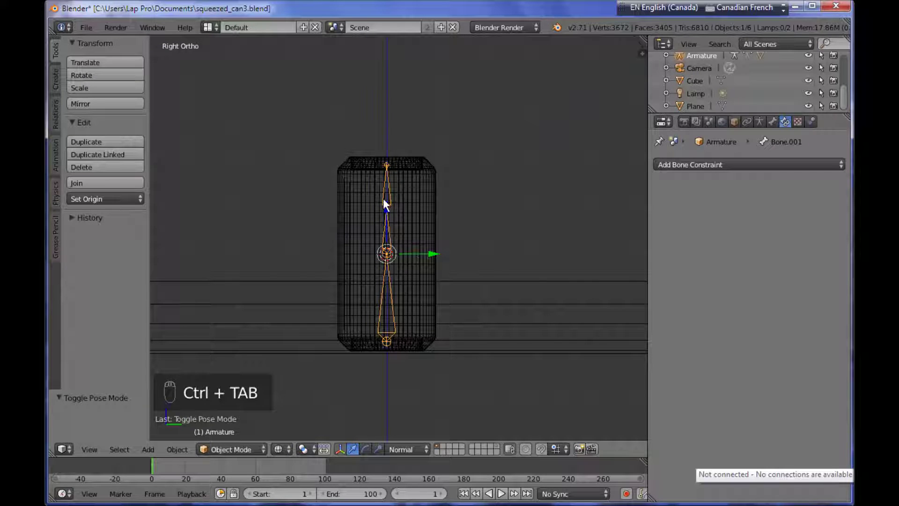
# - Add a Plain Axes empty and move it straight up above the can to a Z location of about 4.85
pyautogui.hotkey('shift', 'a')
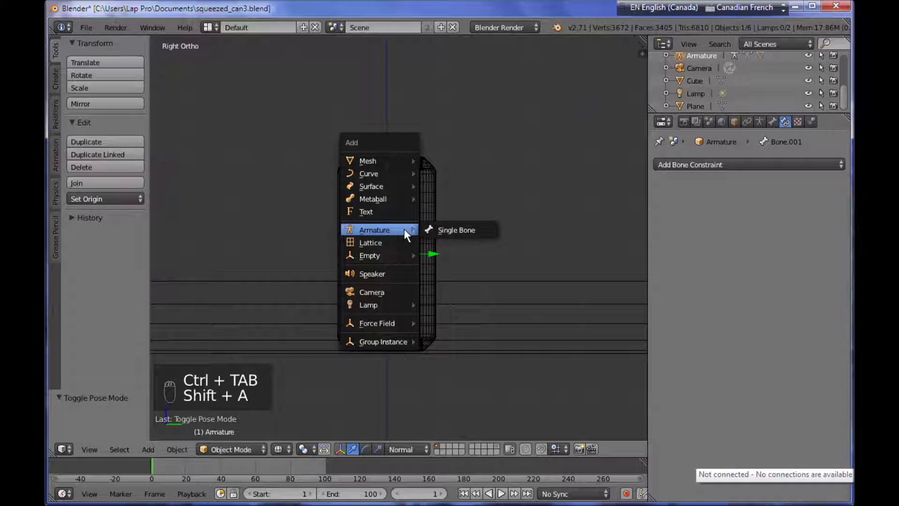
pyautogui.moveTo(401, 253)
pyautogui.click(475, 257)
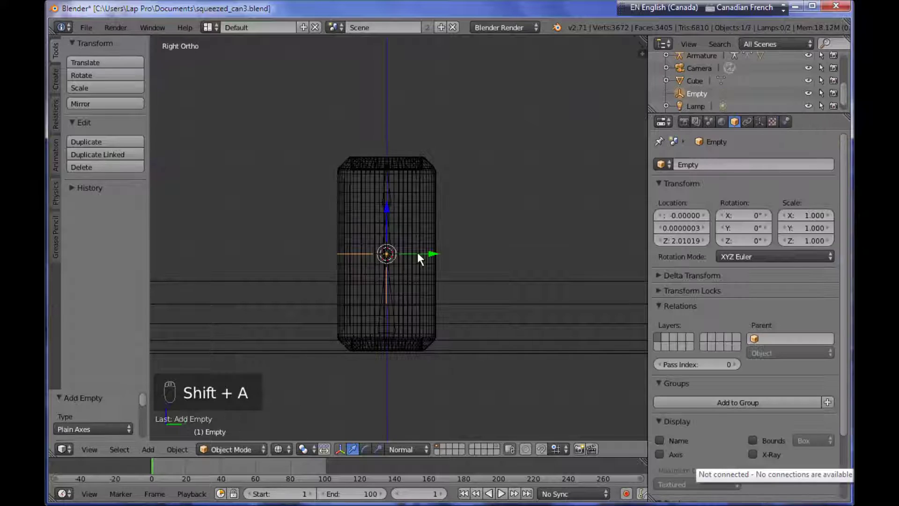
pyautogui.moveTo(387, 212); pyautogui.dragTo(389, 68)
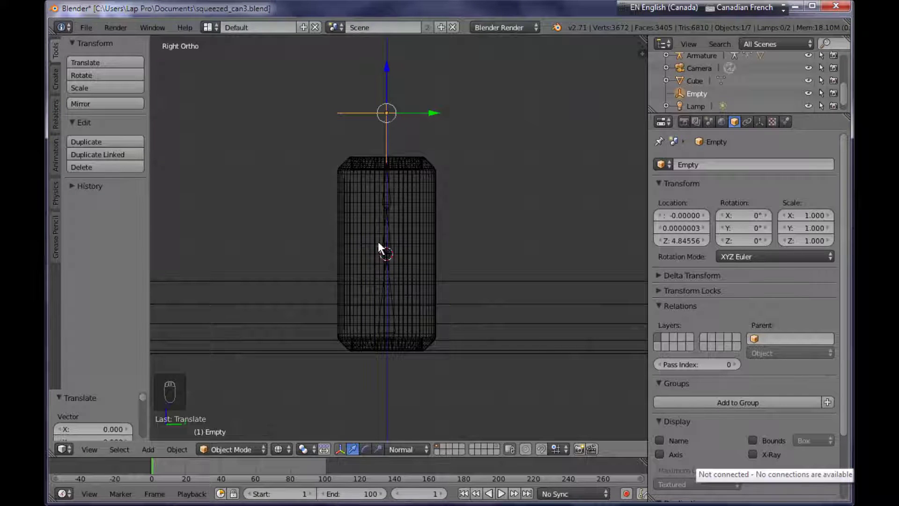
# - Add a Stretch To constraint to the armature's lowest bone in Pose Mode
pyautogui.rightClick(394, 318)
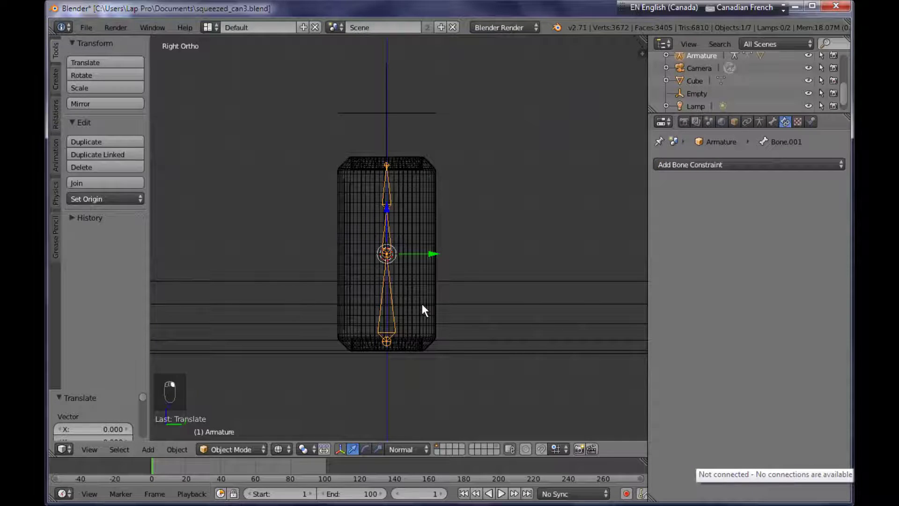
pyautogui.hotkey('ctrl', 'Tab')
pyautogui.rightClick(388, 321)
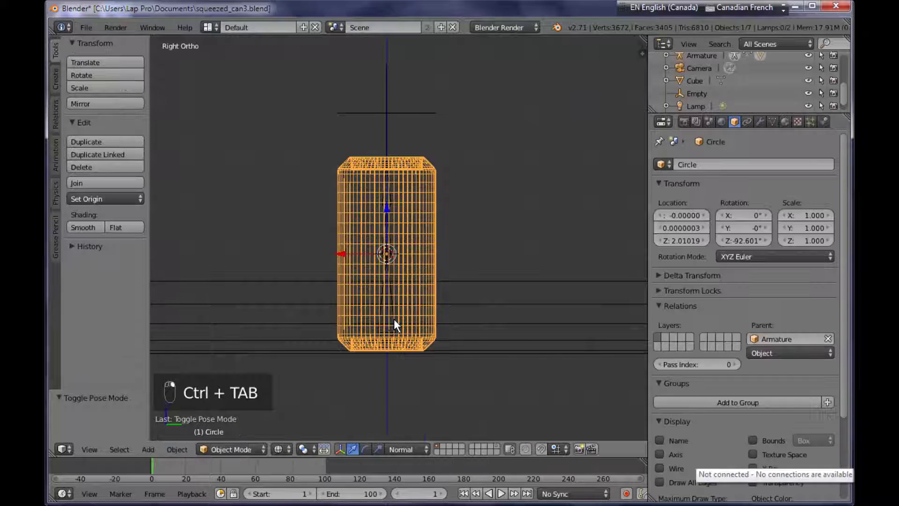
pyautogui.rightClick(394, 319)
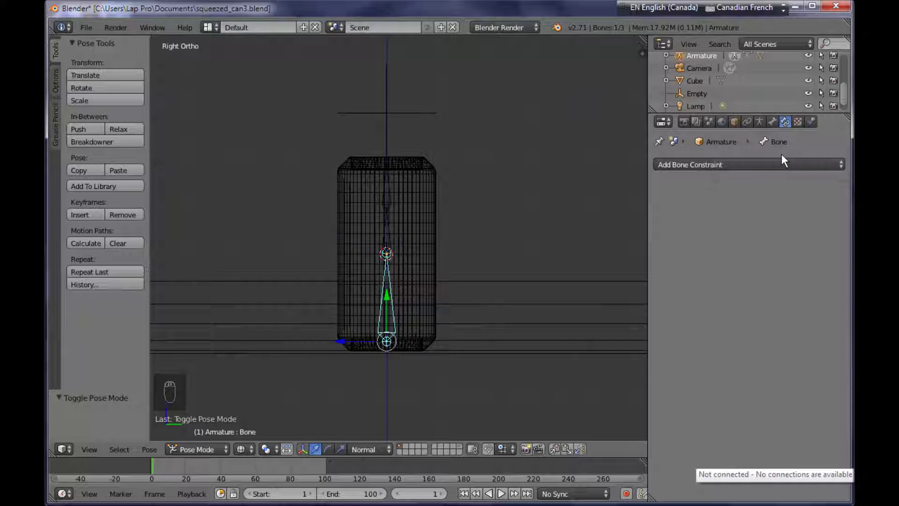
pyautogui.click(780, 163)
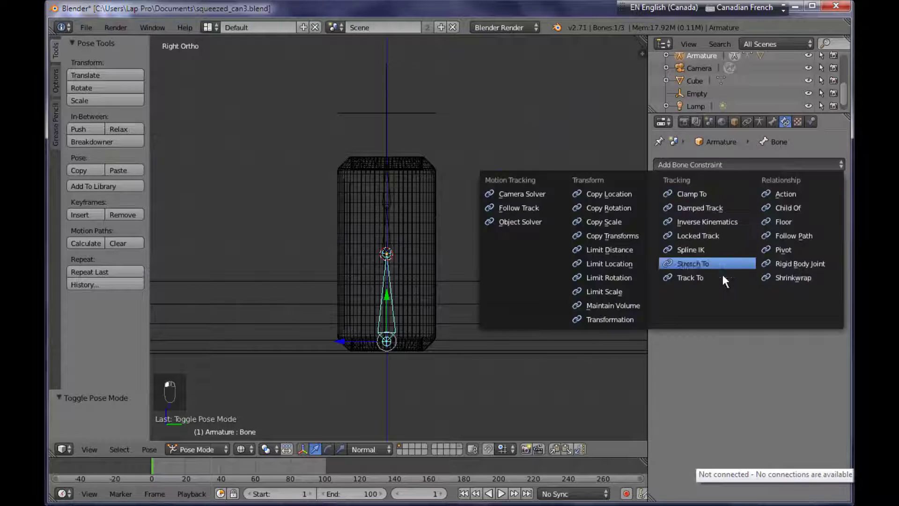
pyautogui.click(725, 258)
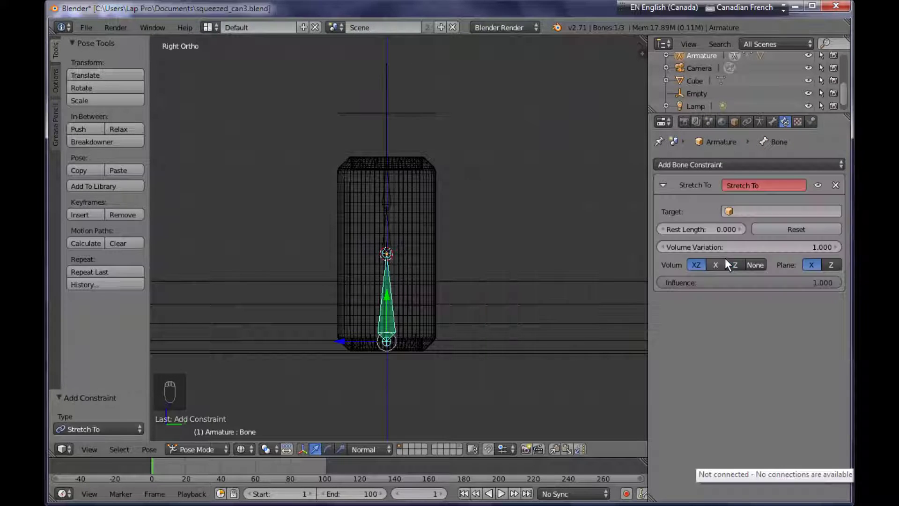
# - Set the Stretch To constraint's target to Empty and its volume preservation to None
pyautogui.click(740, 214)
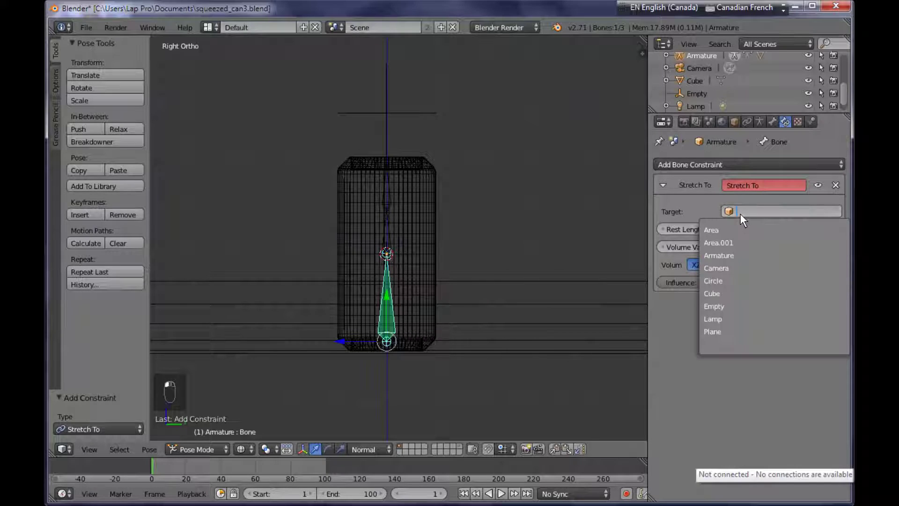
pyautogui.click(741, 305)
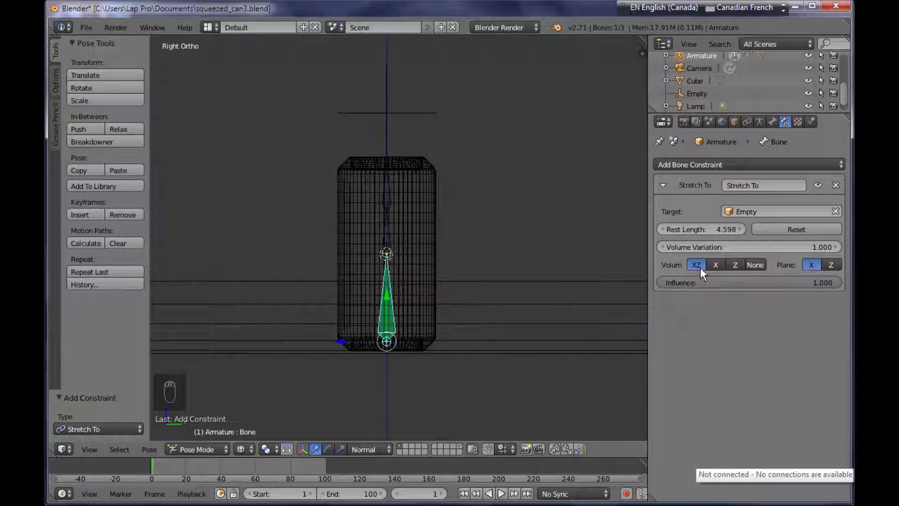
pyautogui.click(757, 264)
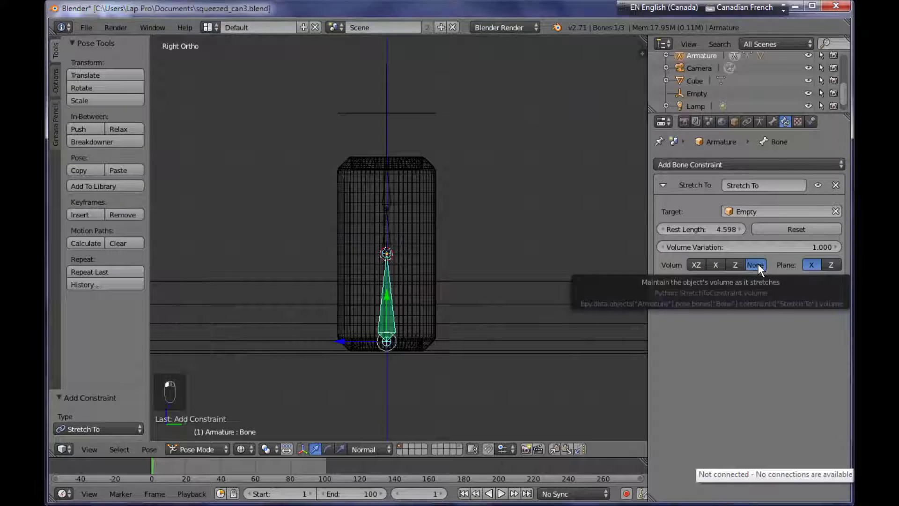
# - Test squeezing the can by moving the empty down in wireframe and solid shading, cancelling each move
pyautogui.rightClick(386, 105)
pyautogui.moveTo(388, 68)
pyautogui.mouseDown()
pyautogui.moveTo(391, 171)
pyautogui.moveTo(404, 66)
pyautogui.moveTo(393, 183)
pyautogui.moveTo(400, 127)
pyautogui.moveTo(401, 168)
pyautogui.moveTo(426, 127)
pyautogui.mouseUp()
pyautogui.press('z')
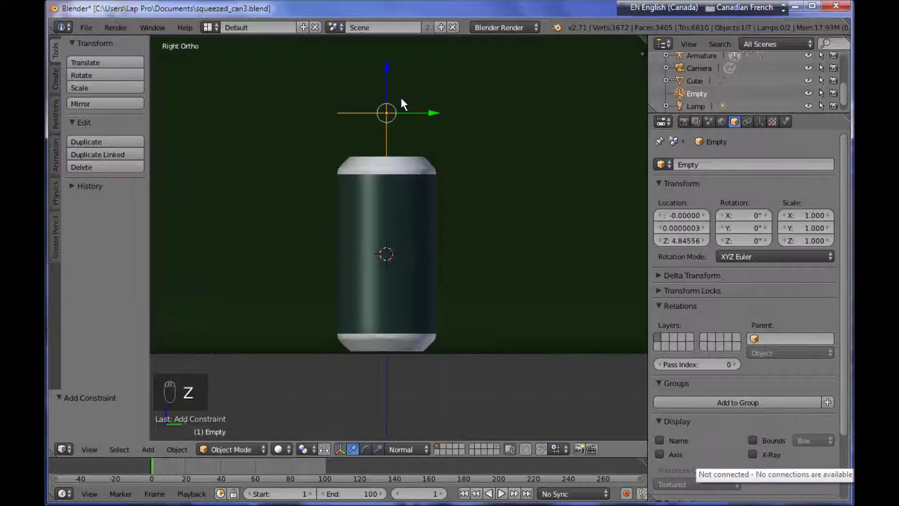
pyautogui.moveTo(387, 67); pyautogui.dragTo(399, 92)
pyautogui.rightClick(399, 92)
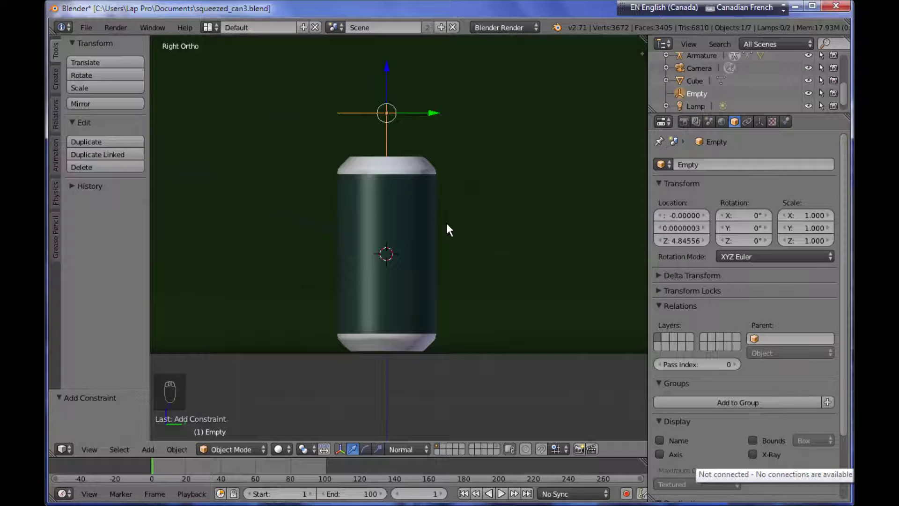
pyautogui.press('z')
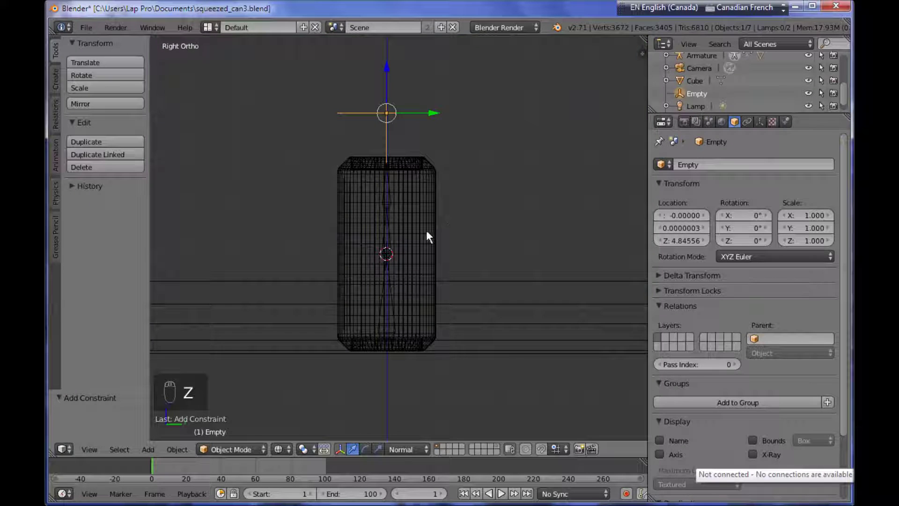
# - Turn off Inherit Rotation and Inherit Scale for the armature's top bone, Bone.002
pyautogui.rightClick(387, 238)
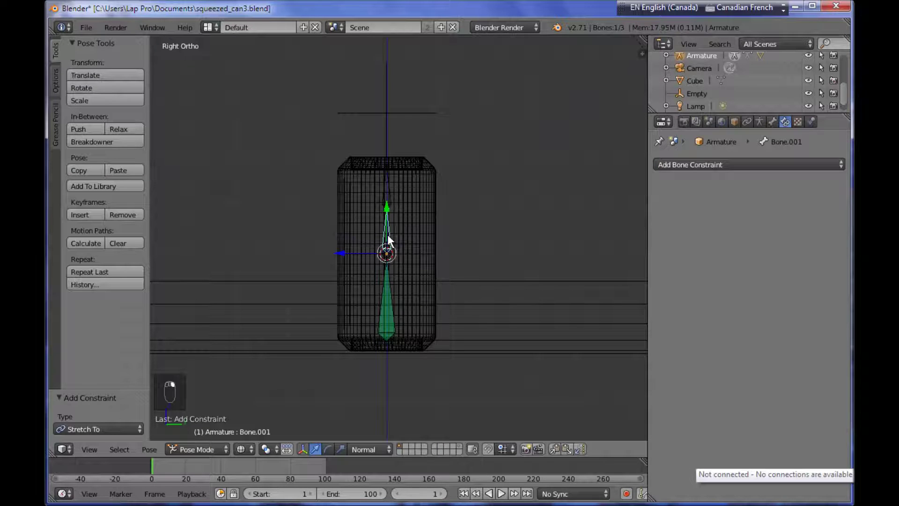
pyautogui.rightClick(388, 196)
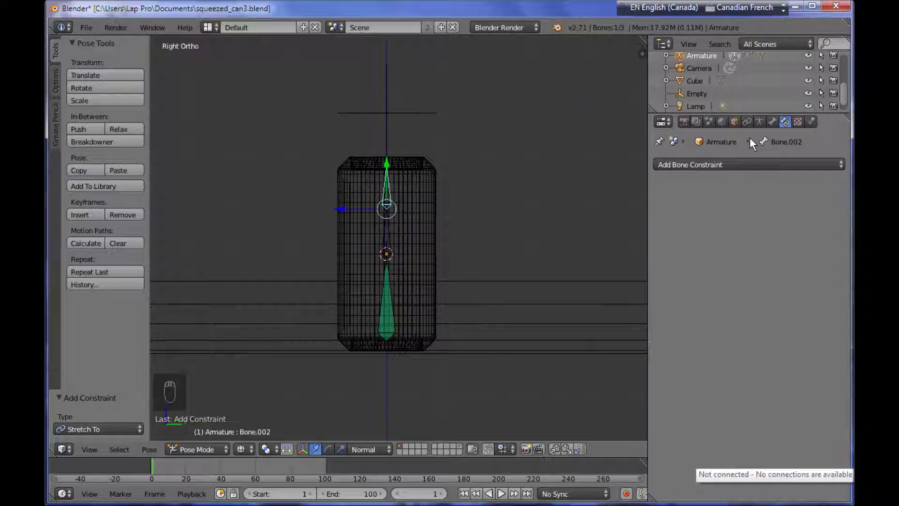
pyautogui.click(773, 122)
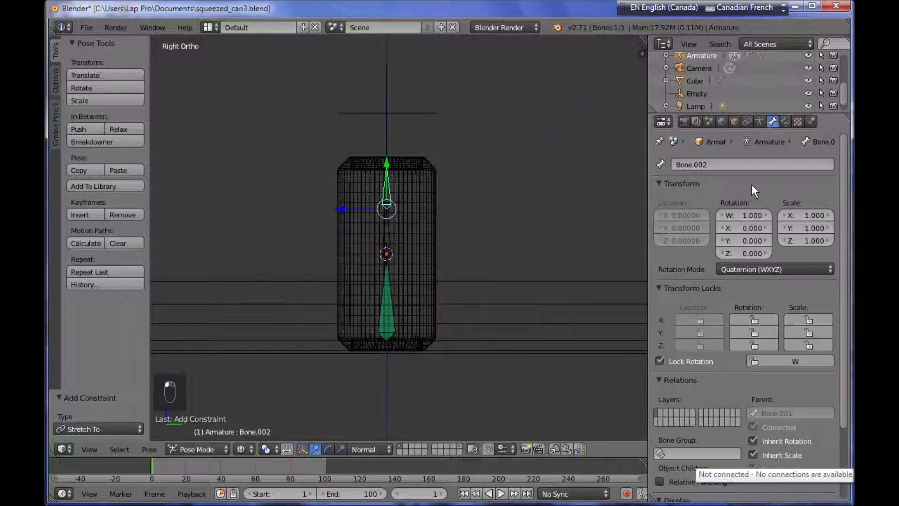
pyautogui.scroll(-3, 674, 390)
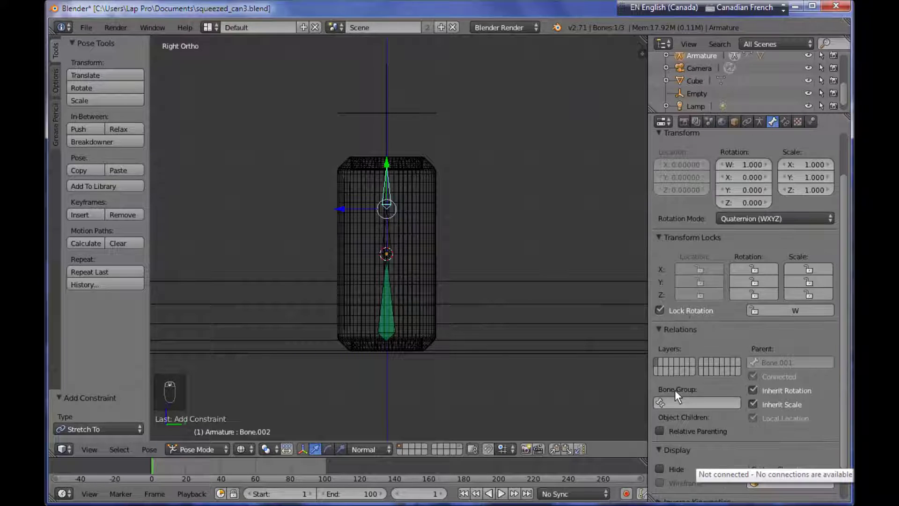
pyautogui.click(661, 330)
pyautogui.click(661, 329)
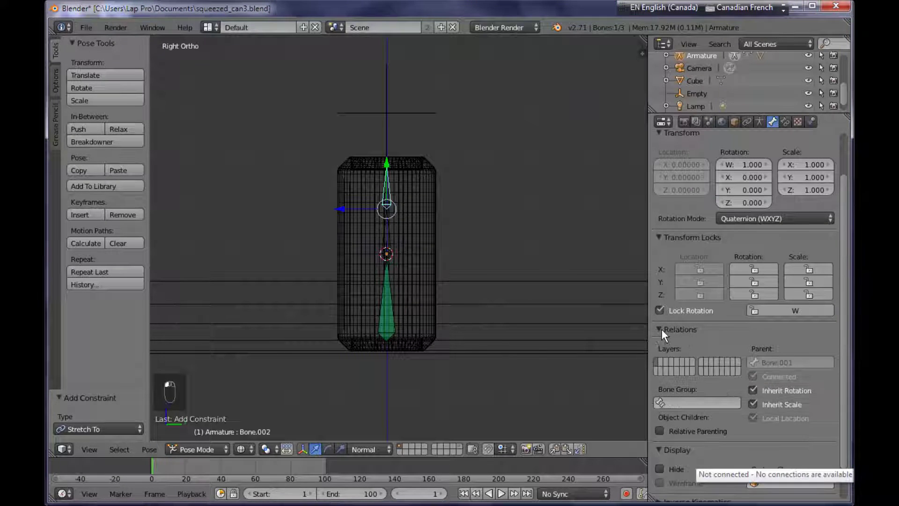
pyautogui.click(754, 390)
pyautogui.click(752, 402)
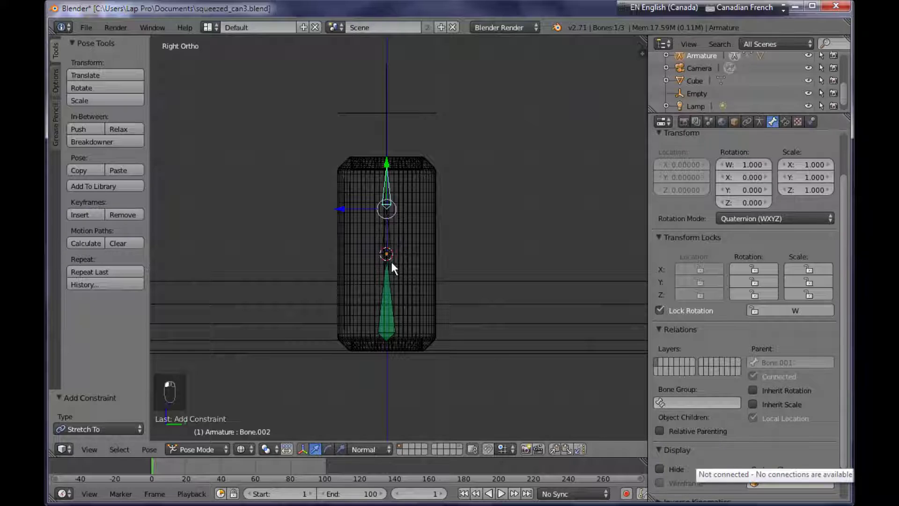
# - Test bending the can by rotating the middle bone, Bone.001, in wireframe and solid shading, cancelling each rotation
pyautogui.rightClick(388, 239)
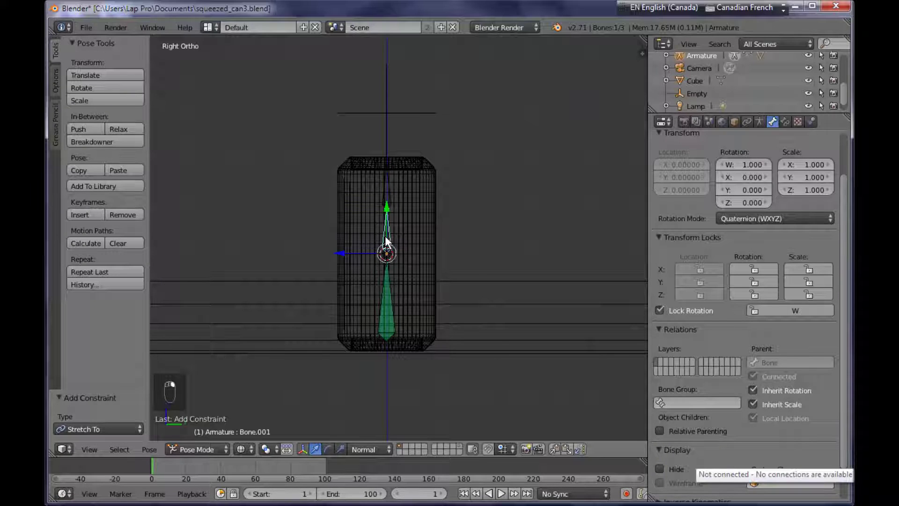
pyautogui.press('r')
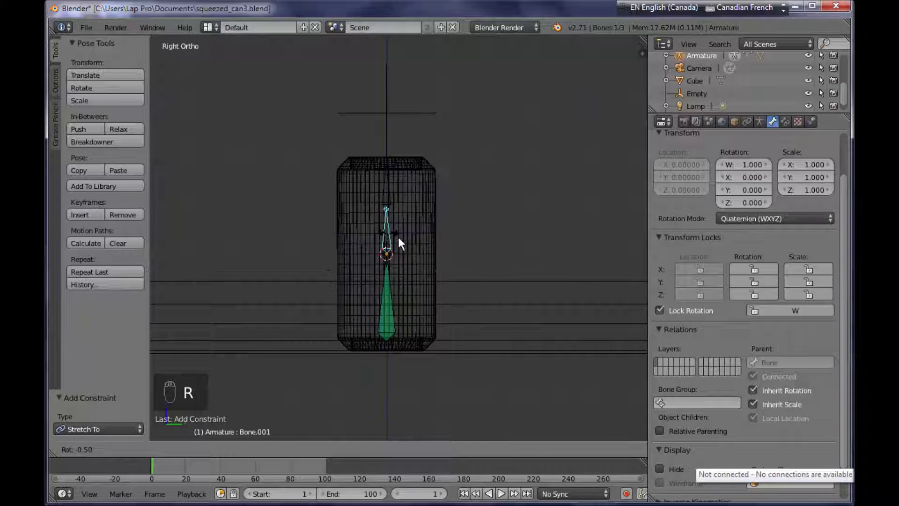
pyautogui.rightClick(413, 262)
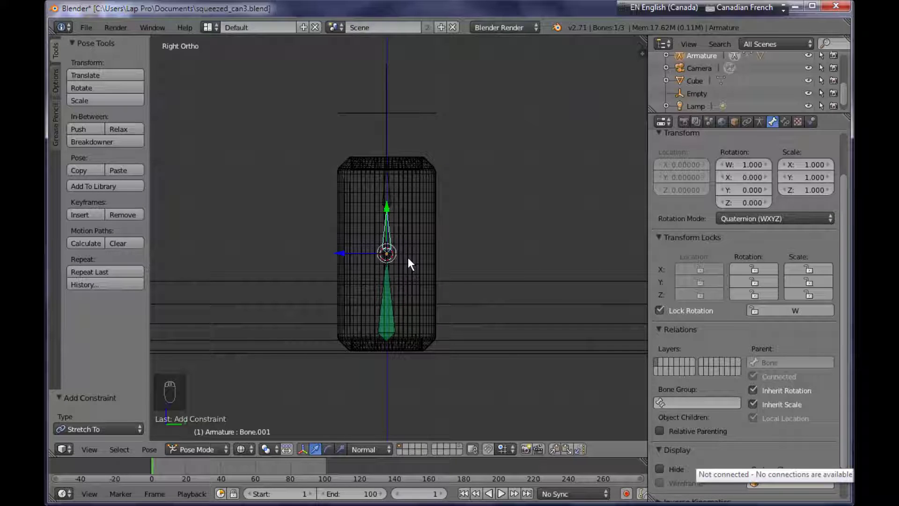
pyautogui.press('z')
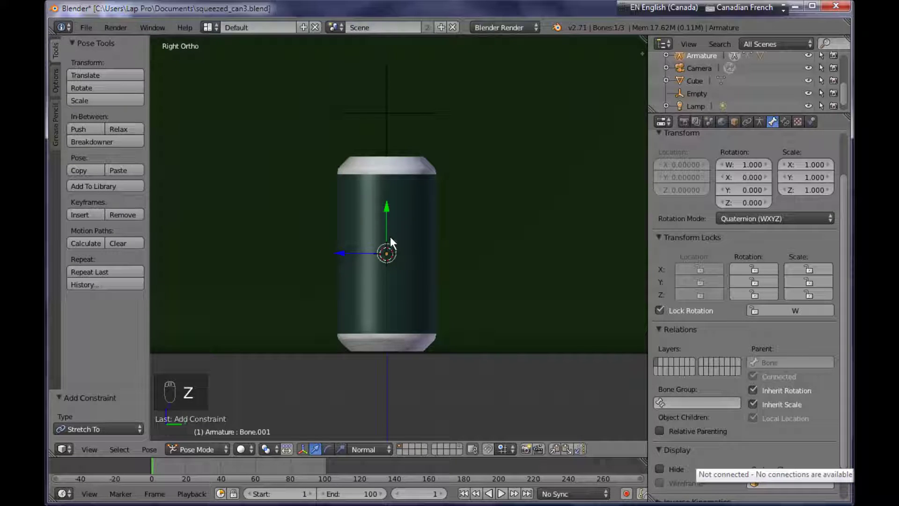
pyautogui.press('r')
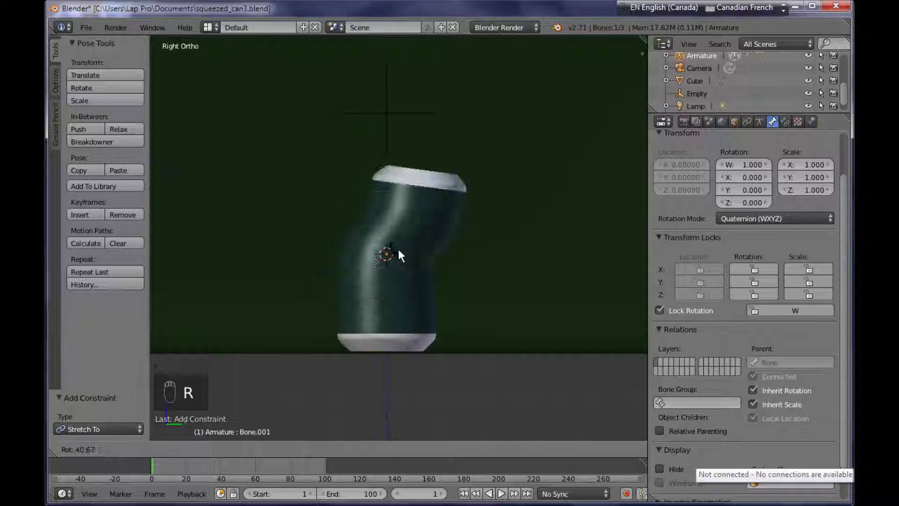
pyautogui.rightClick(403, 251)
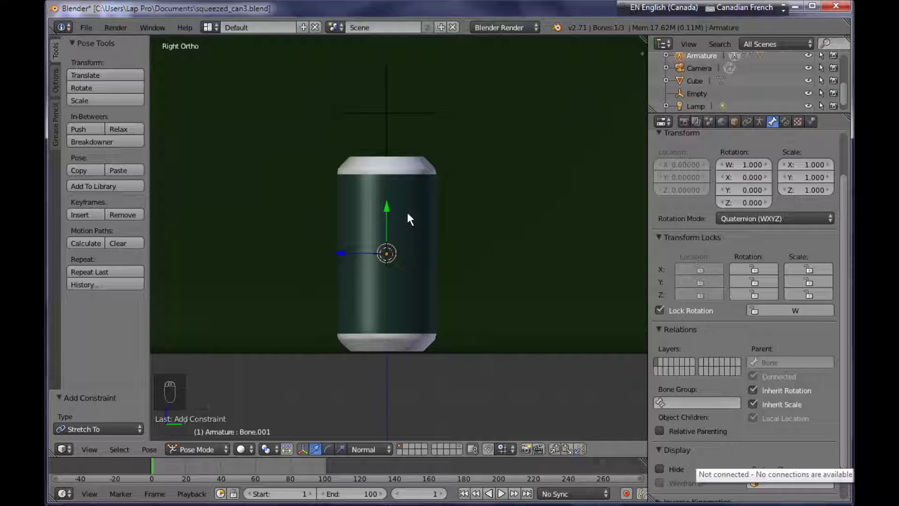
pyautogui.press('z')
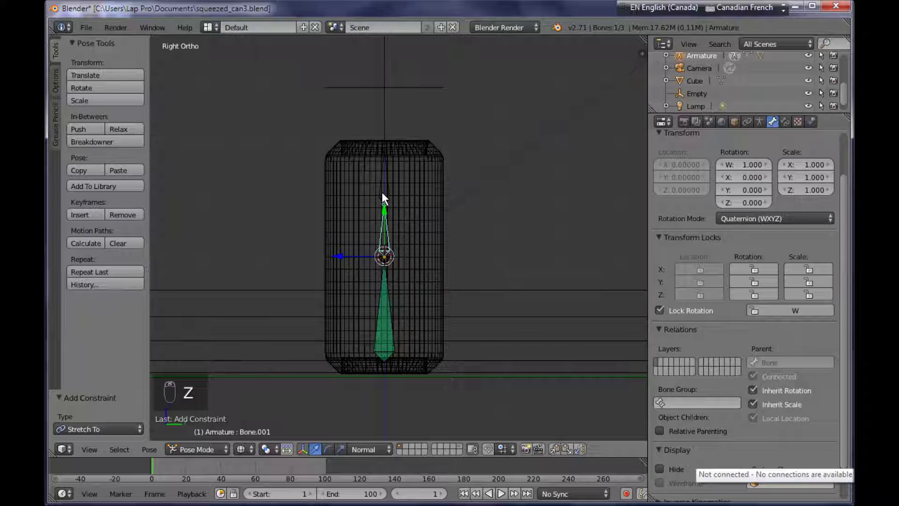
# - Test squeezing the can by moving the empty along the Z axis in wireframe, cancelling each move
pyautogui.rightClick(386, 88)
pyautogui.scroll(-5, 431, 182)
pyautogui.scroll(2, 440, 211)
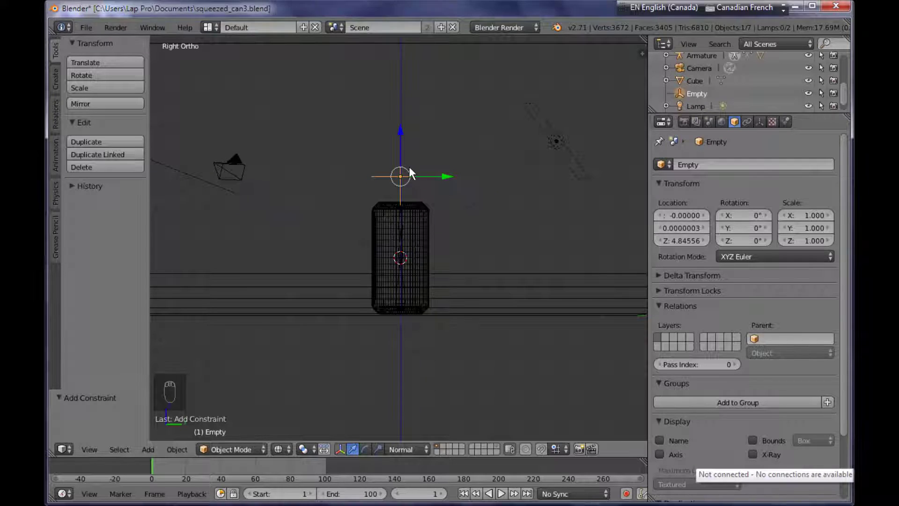
pyautogui.press('g')
pyautogui.press('z')
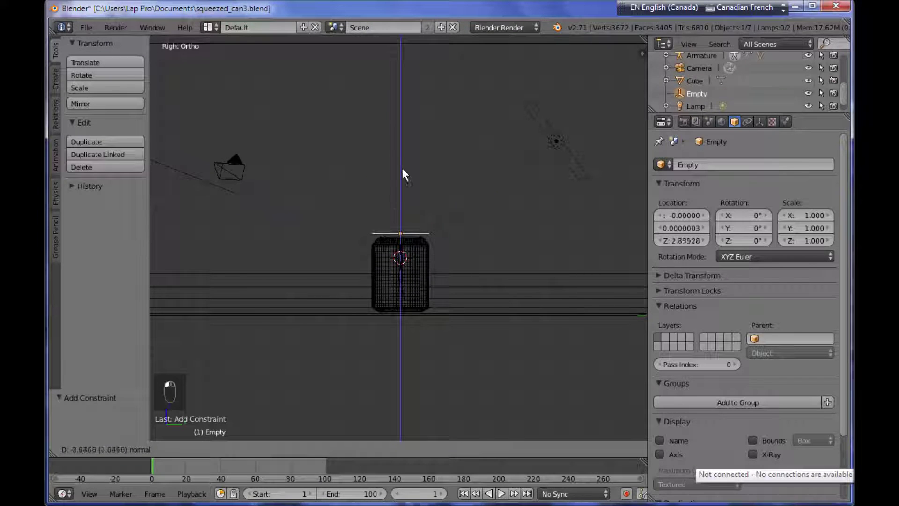
pyautogui.rightClick(402, 168)
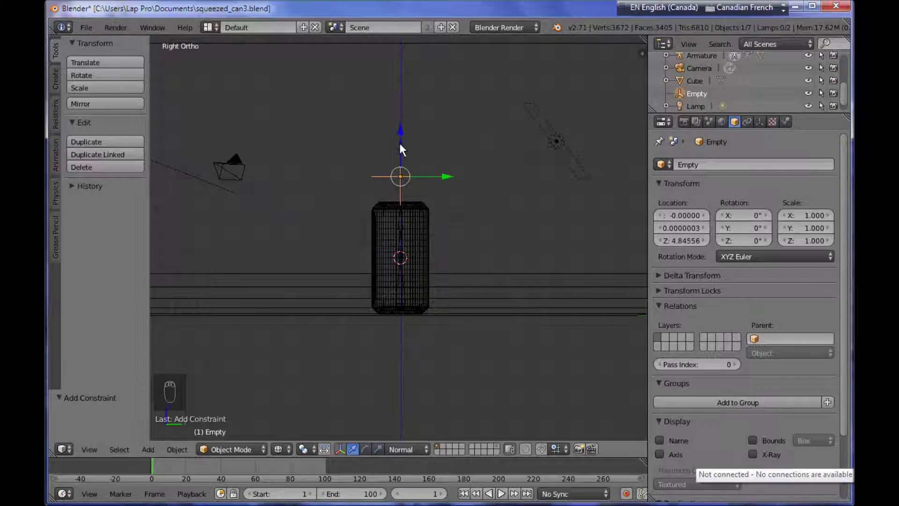
pyautogui.press('g')
pyautogui.press('z')
pyautogui.click(398, 168)
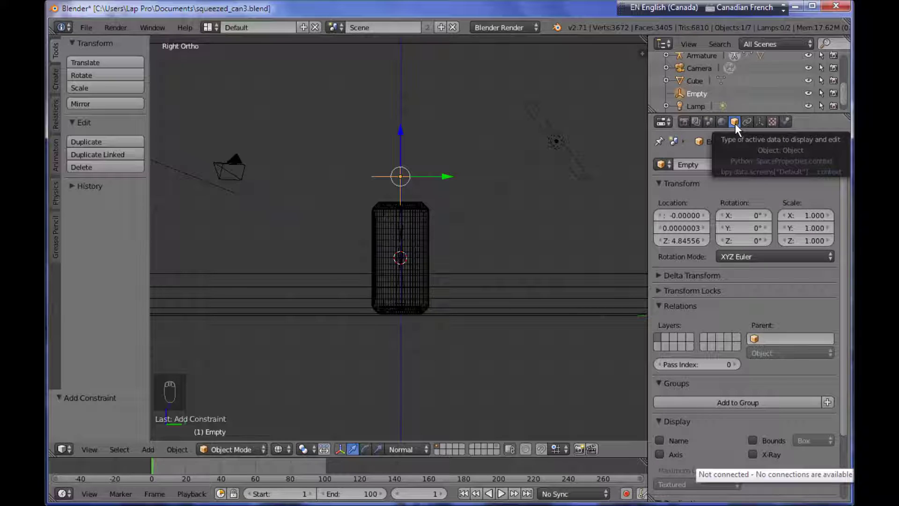
# - Keyframe only the empty's Z location at frame 1, and again at frame 100 with the empty lowered to a Z of about 1.98
pyautogui.rightClick(676, 240)
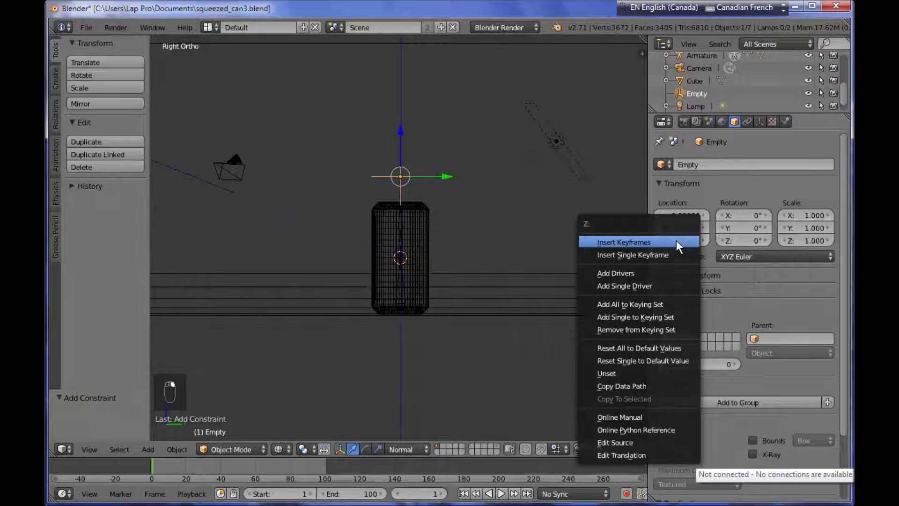
pyautogui.click(675, 254)
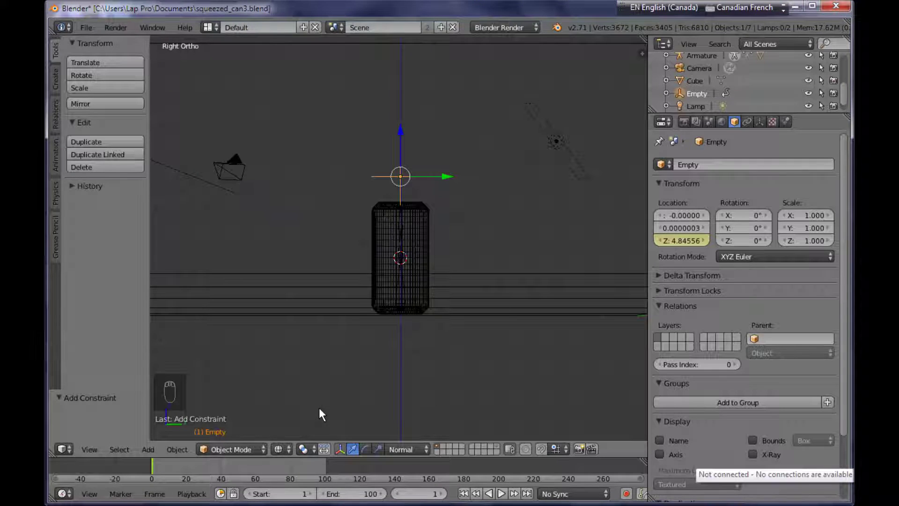
pyautogui.hotkey('shift', 'Right')
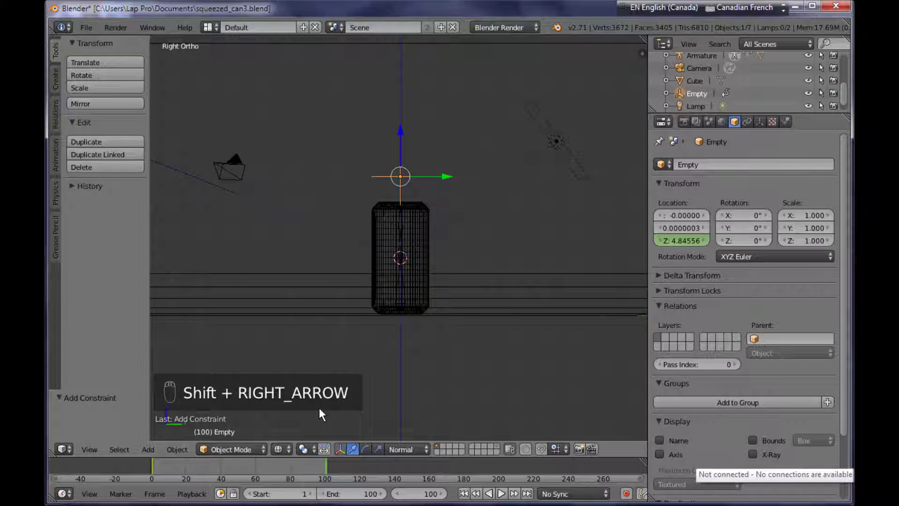
pyautogui.moveTo(401, 131); pyautogui.dragTo(392, 211)
pyautogui.rightClick(674, 238)
pyautogui.moveTo(403, 208); pyautogui.dragTo(401, 212)
pyautogui.rightClick(679, 240)
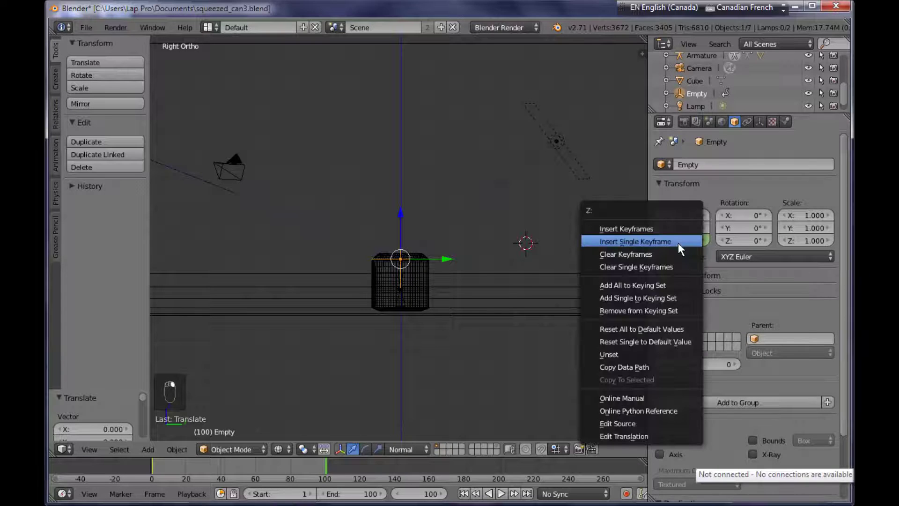
pyautogui.click(679, 240)
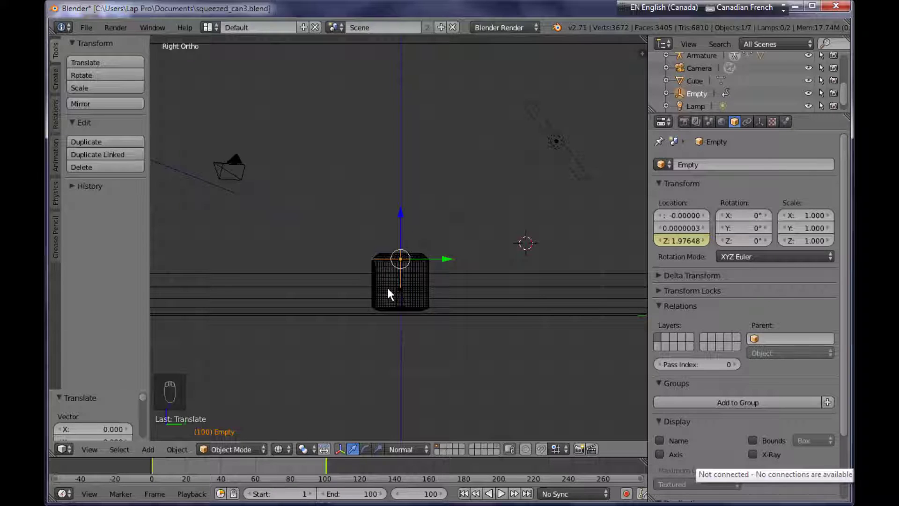
# - Play the can's squeeze animation from frame 1 and stop the playback
pyautogui.hotkey('shift', 'Left')
pyautogui.hotkey('alt', 'a')
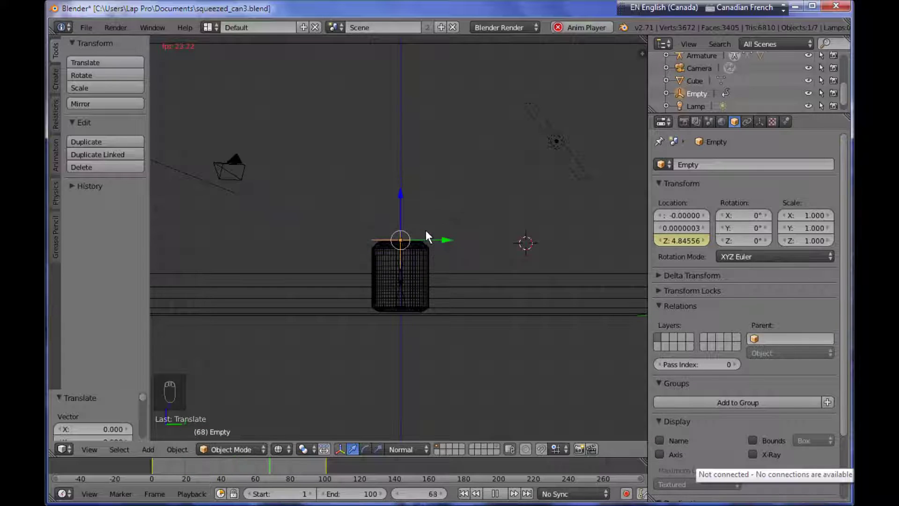
pyautogui.hotkey('alt', 'a')
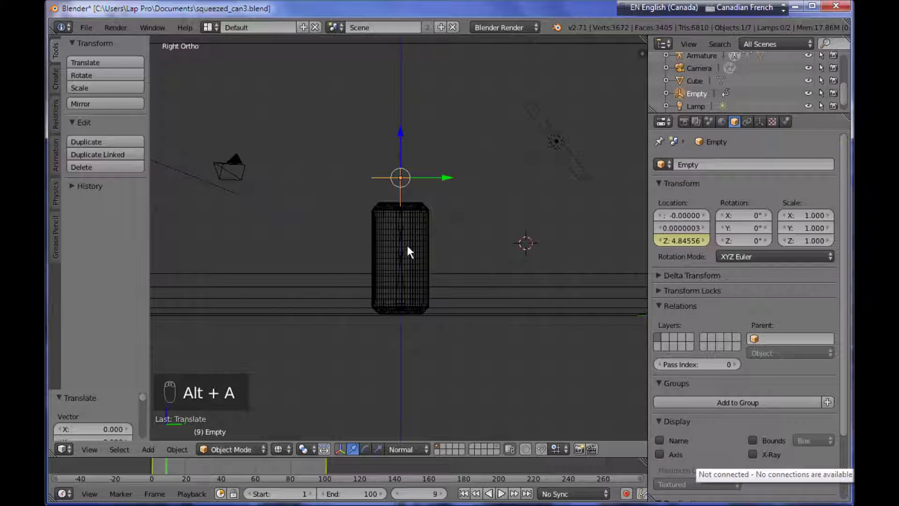
# - Insert a single keyframe on the X rotation of the middle bone, Bone.001, at frame 1
pyautogui.rightClick(401, 244)
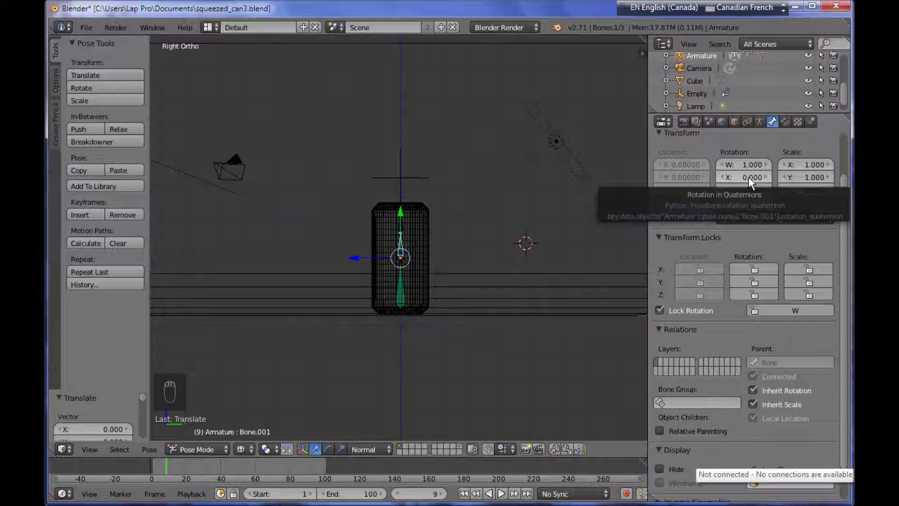
pyautogui.hotkey('shift', 'Left')
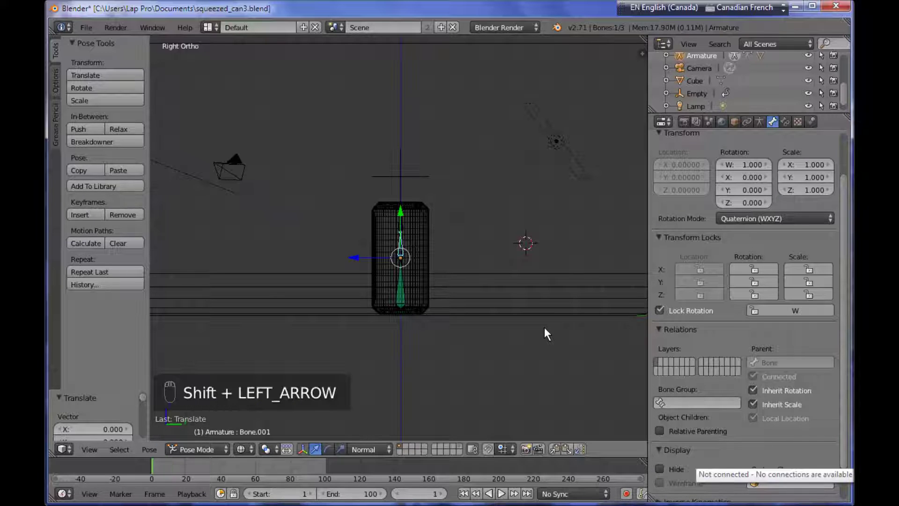
pyautogui.rightClick(740, 179)
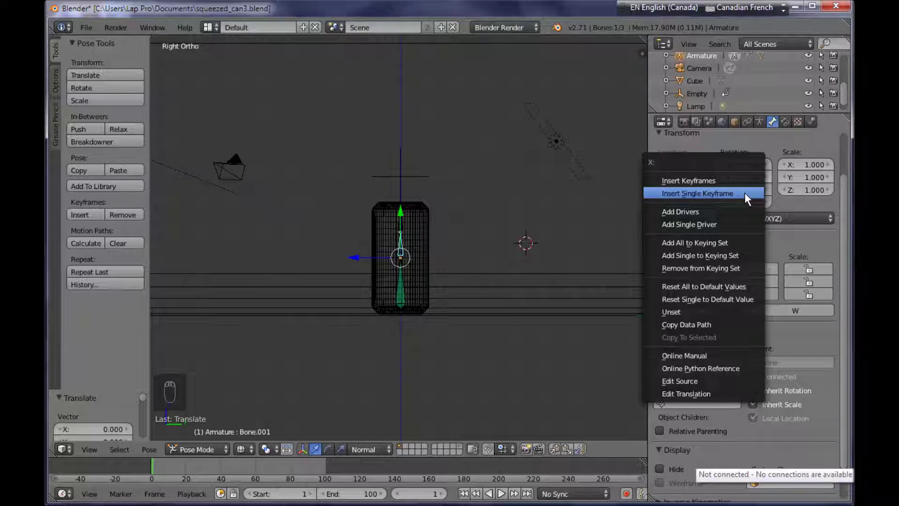
pyautogui.click(744, 193)
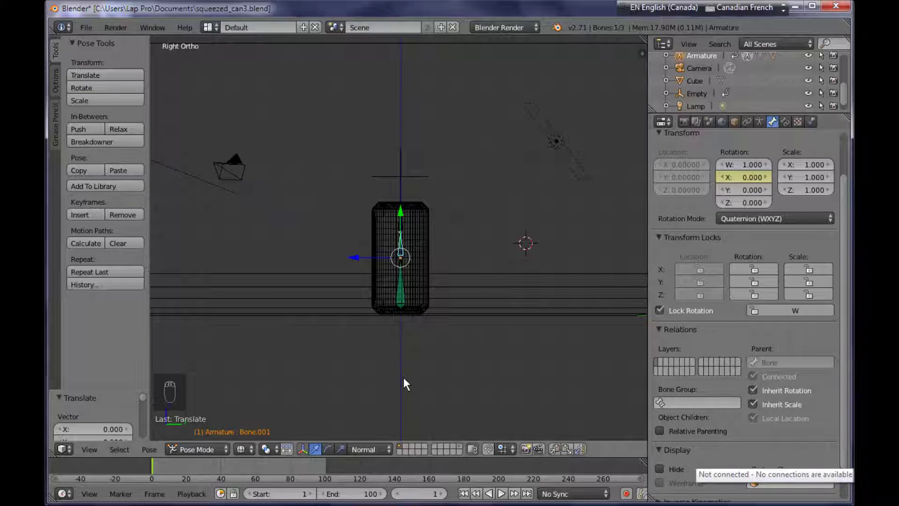
# - At frame 100, set the middle bone's X rotation to -0.900 and insert a single keyframe on it
pyautogui.hotkey('shift', 'Right')
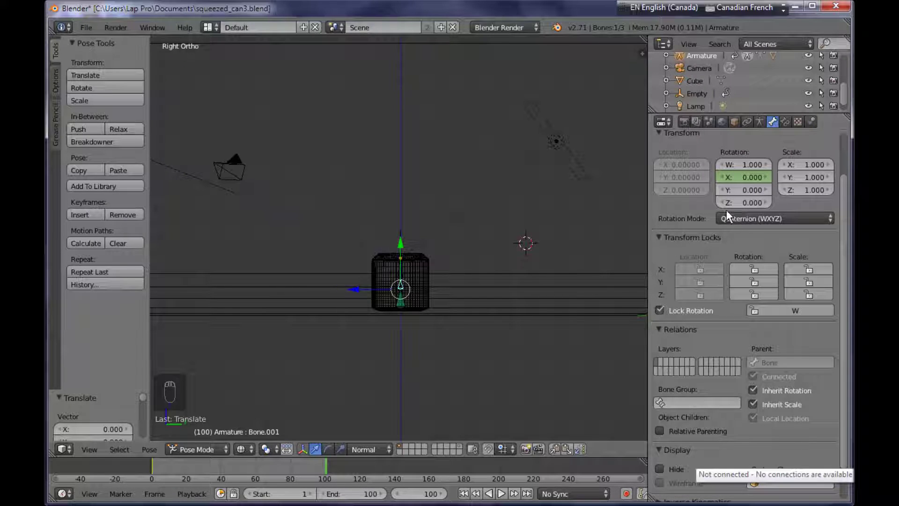
pyautogui.moveTo(737, 175); pyautogui.dragTo(732, 180)
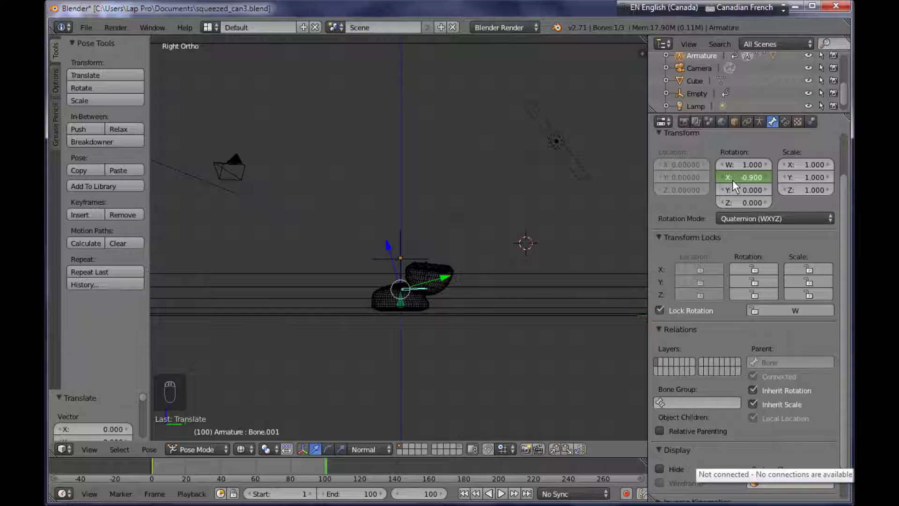
pyautogui.rightClick(747, 175)
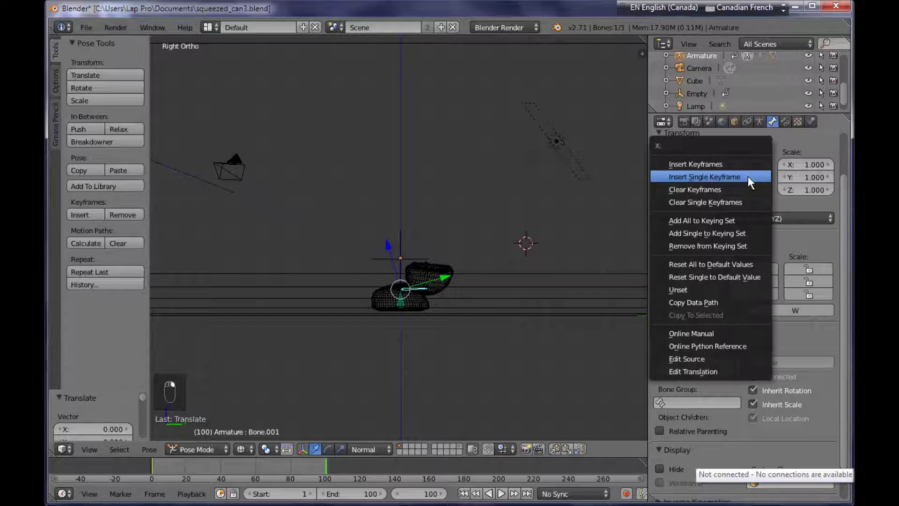
pyautogui.click(749, 176)
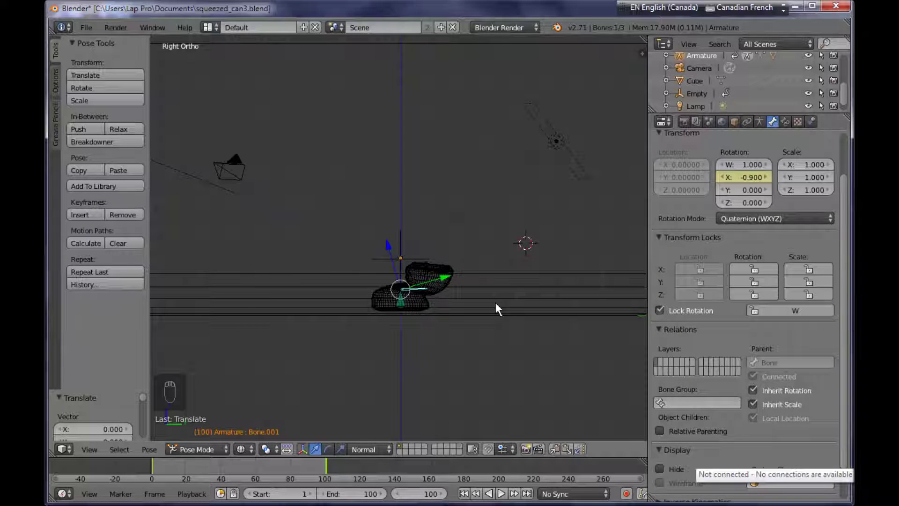
# - Preview the combined squeeze and bend animation from frame 1, and return to frame 1 with the empty selected
pyautogui.hotkey('shift', 'Left')
pyautogui.hotkey('alt', 'a')
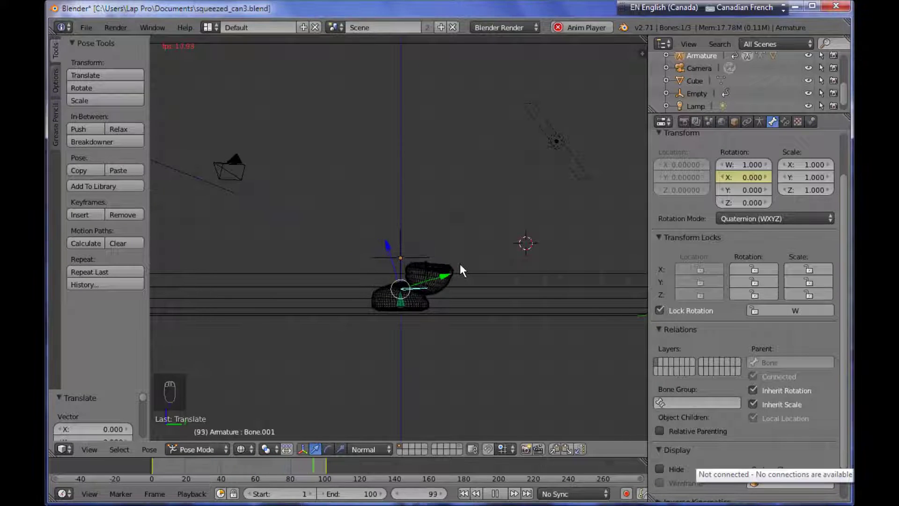
pyautogui.hotkey('alt', 'a')
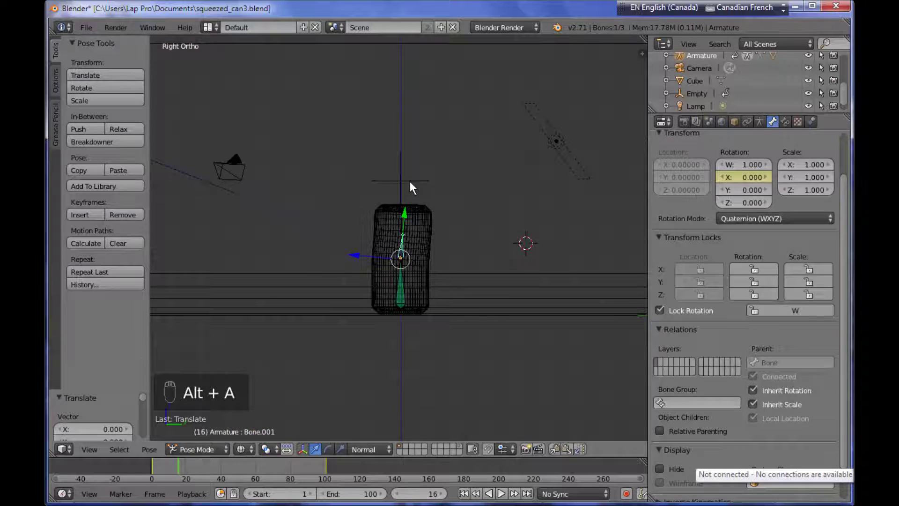
pyautogui.rightClick(410, 182)
pyautogui.hotkey('shift', 'Left')
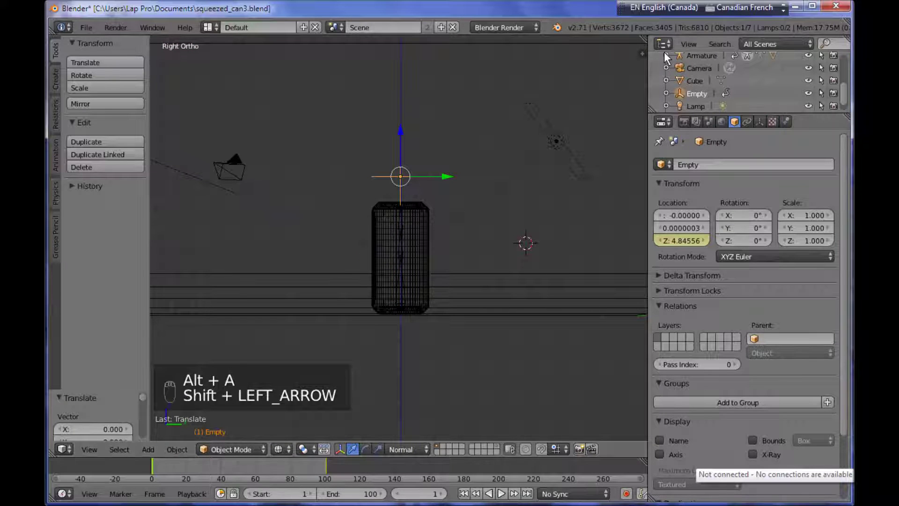
# - Split the 3D view into two stacked areas and switch the upper one to the Graph Editor
pyautogui.moveTo(645, 41); pyautogui.dragTo(614, 227)
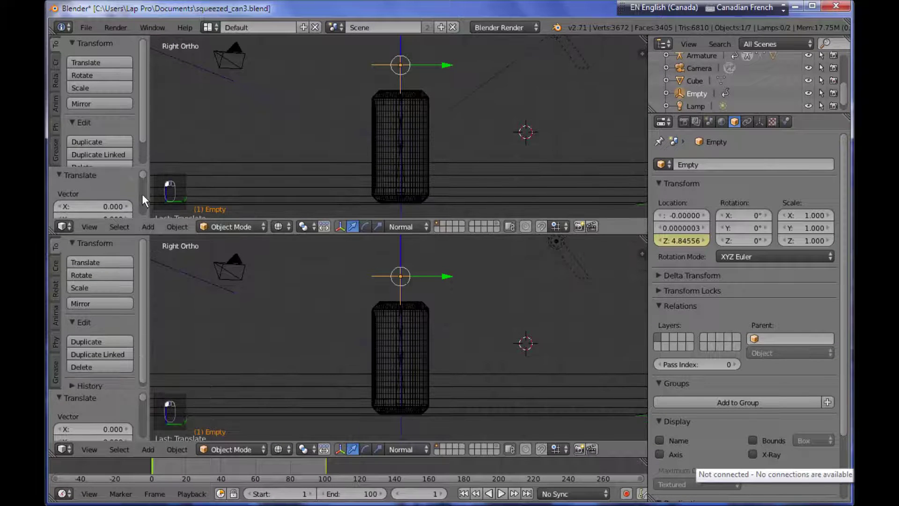
pyautogui.click(68, 229)
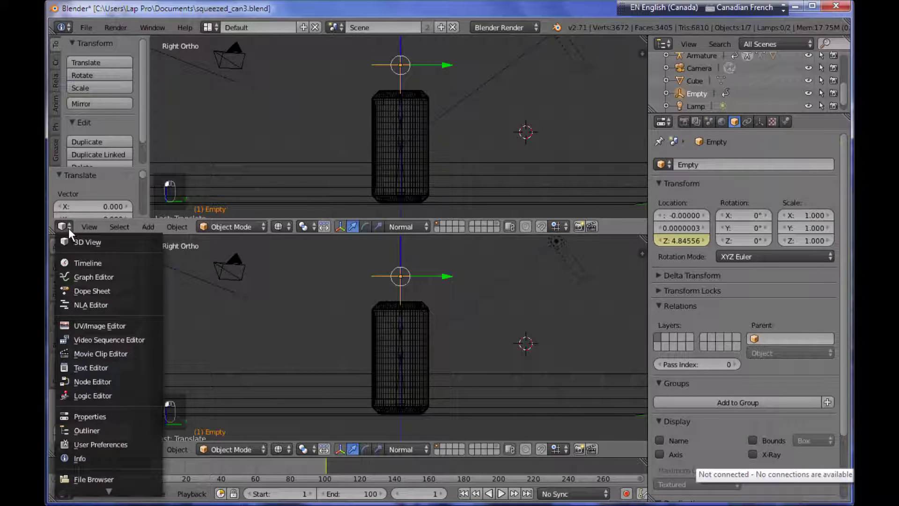
pyautogui.click(139, 277)
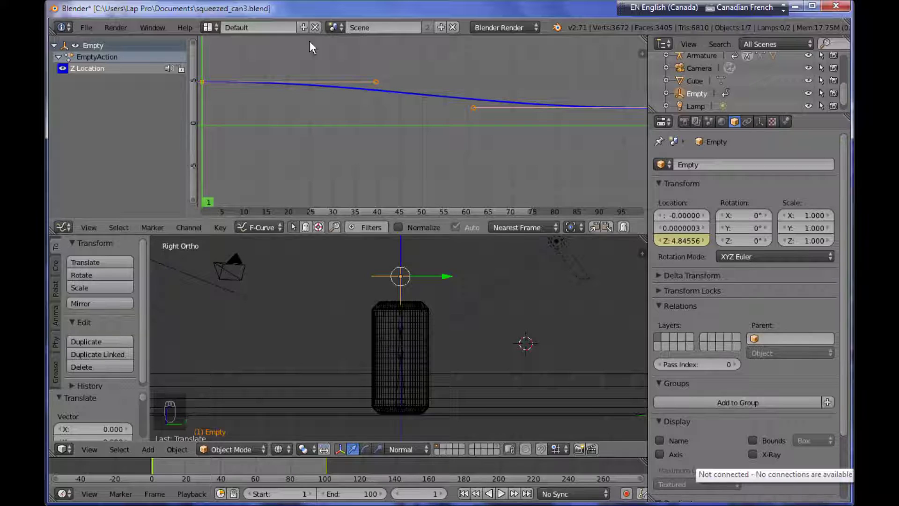
# - Add a Stepped Interpolation modifier to the empty's Z Location F-curve
pyautogui.press('n')
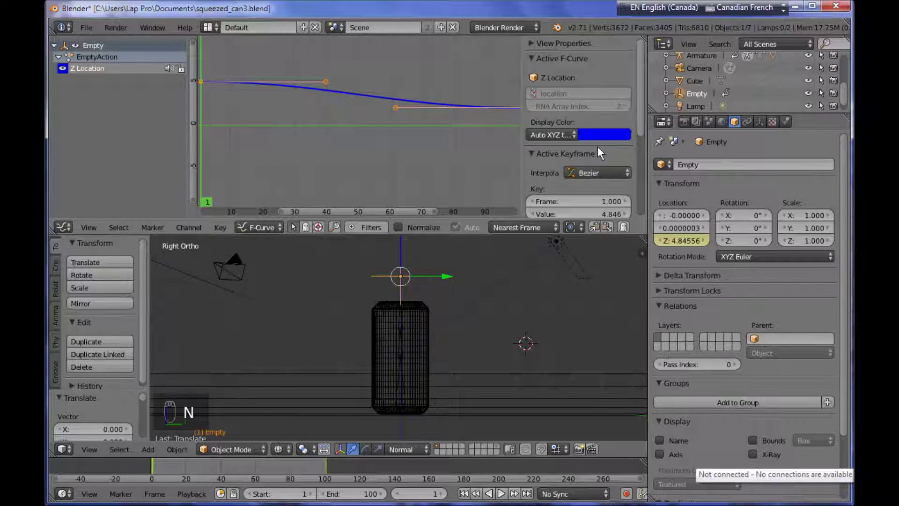
pyautogui.scroll(-8, 591, 185)
pyautogui.click(587, 206)
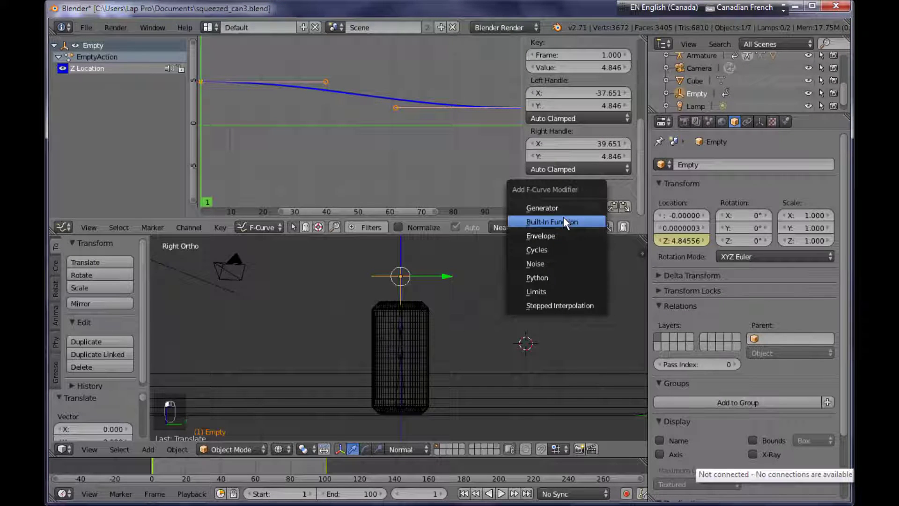
pyautogui.click(596, 304)
pyautogui.scroll(-6, 569, 201)
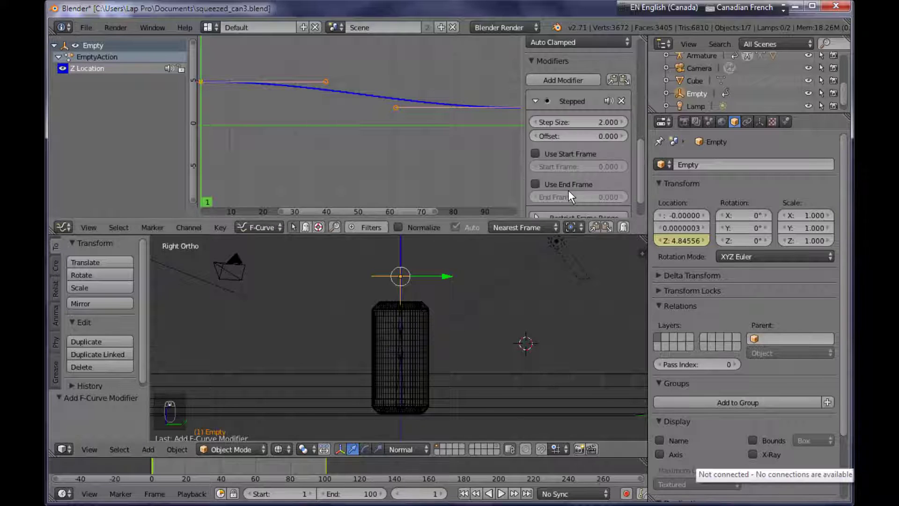
# - Set the Stepped modifier's step size to 27 and preview the animation
pyautogui.scroll(3, 578, 170)
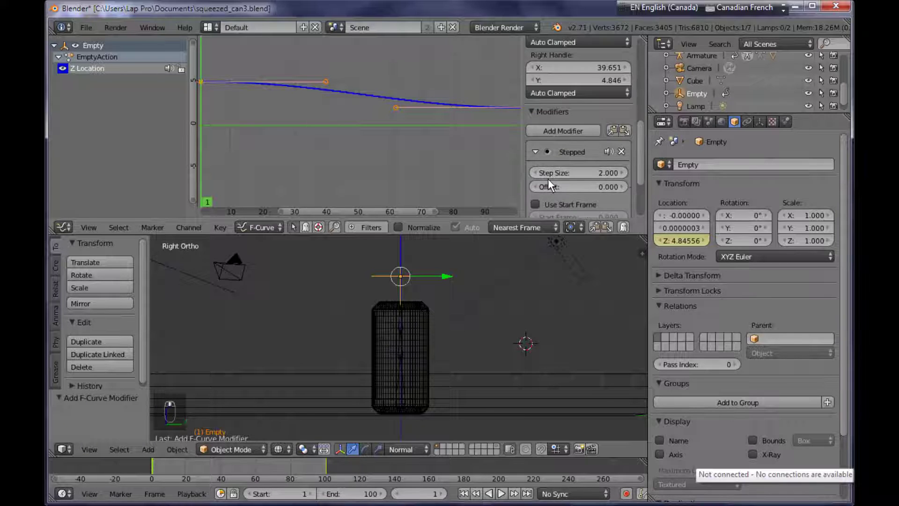
pyautogui.click(610, 171)
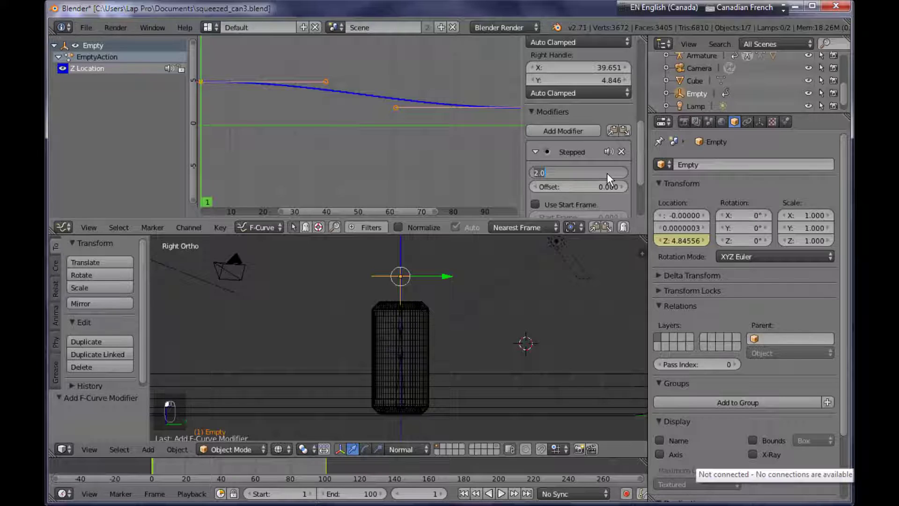
pyautogui.write('2')
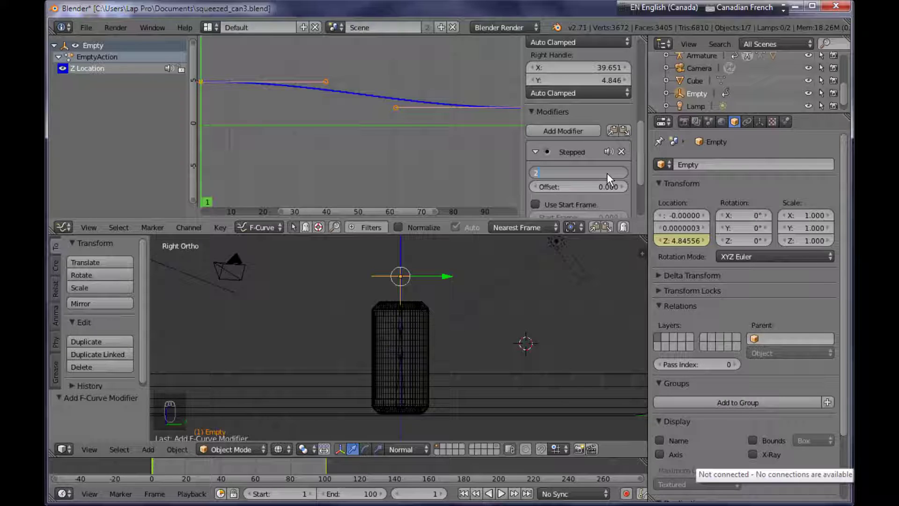
pyautogui.write('7')
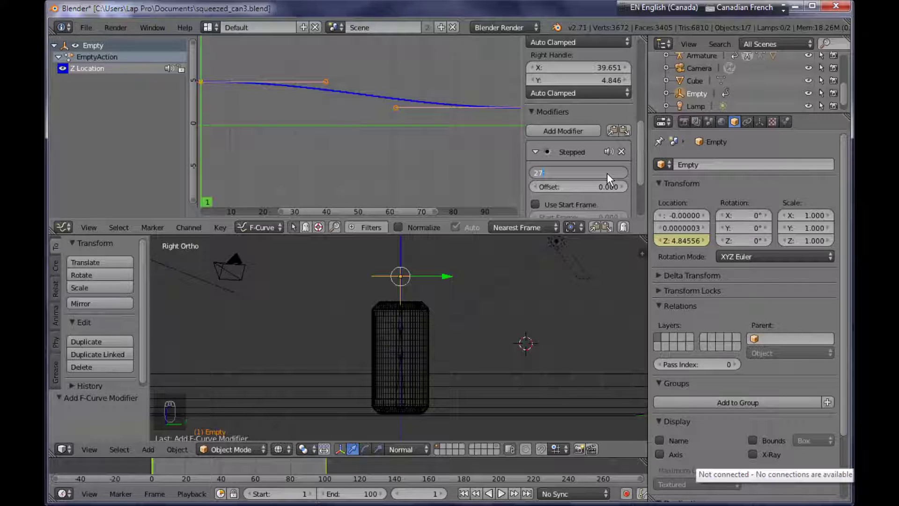
pyautogui.press('Return')
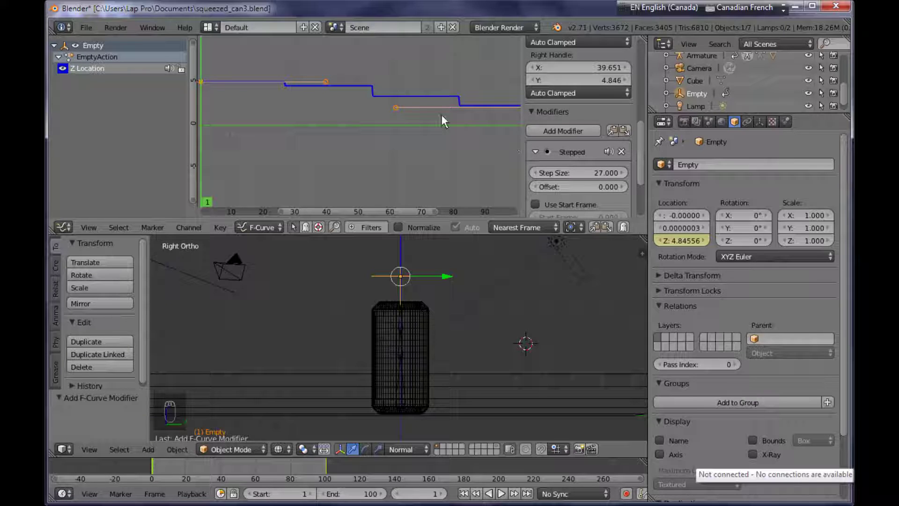
pyautogui.hotkey('alt', 'a')
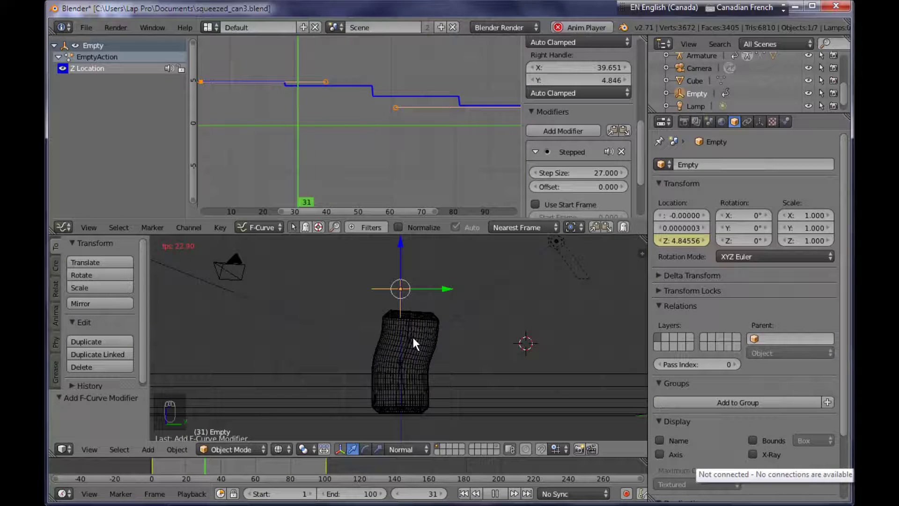
pyautogui.hotkey('alt', 'a')
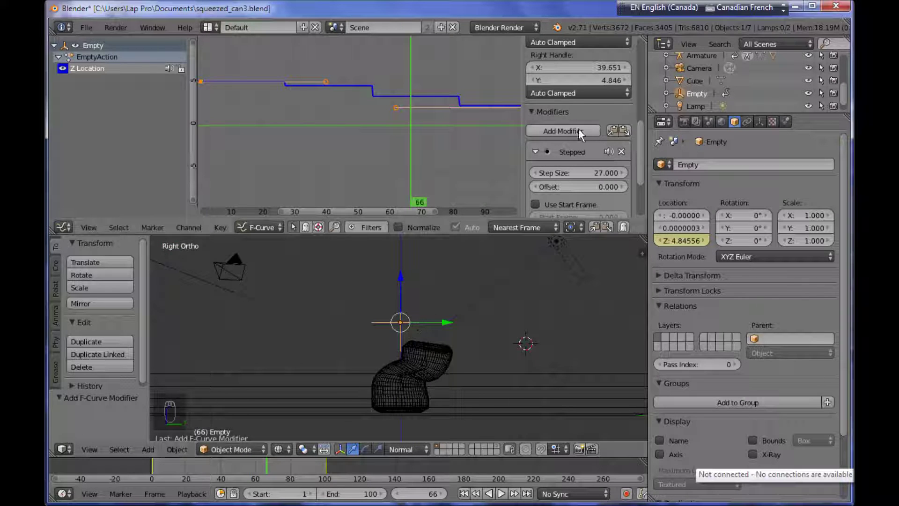
# - Add a Noise modifier to the empty's Z Location F-curve with its blend type set to Add
pyautogui.click(591, 131)
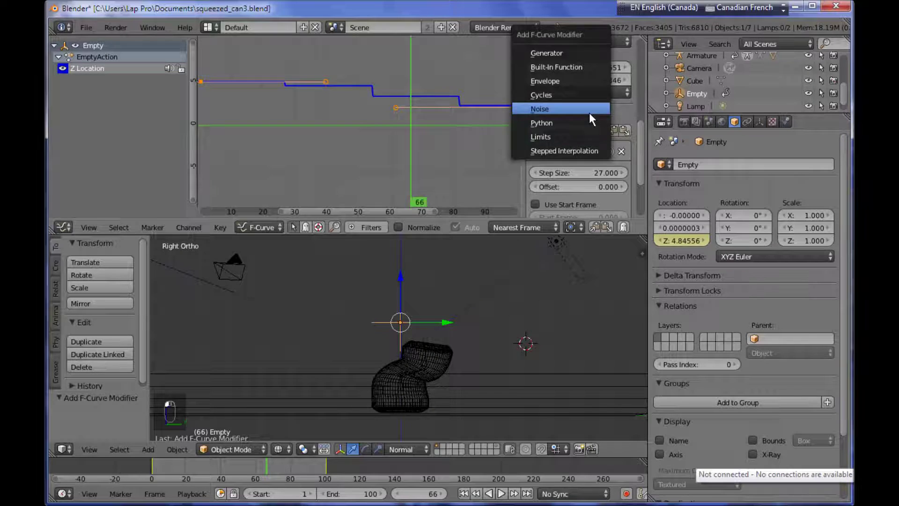
pyautogui.click(589, 113)
pyautogui.scroll(-5, 589, 171)
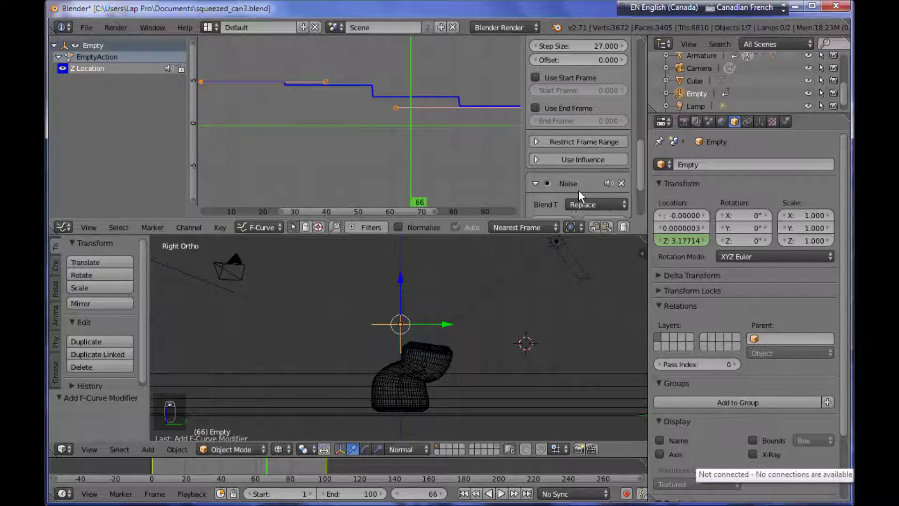
pyautogui.scroll(-3, 581, 187)
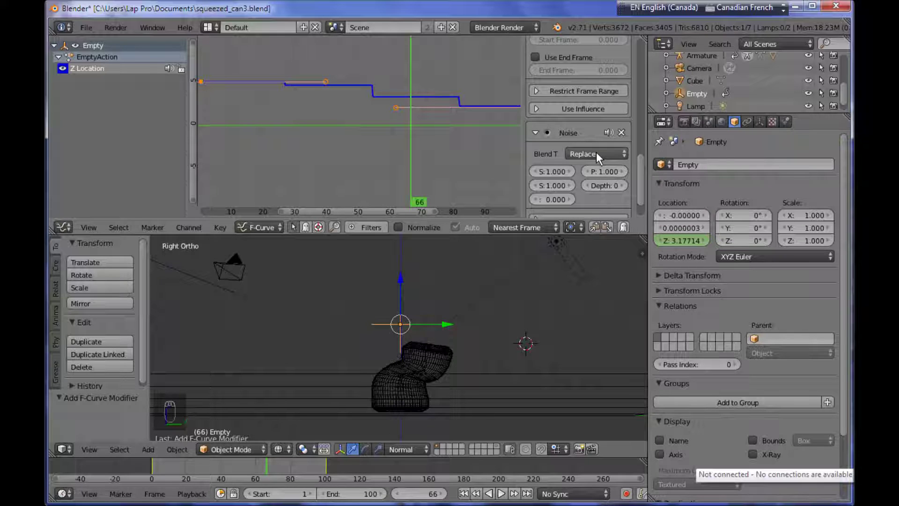
pyautogui.click(617, 152)
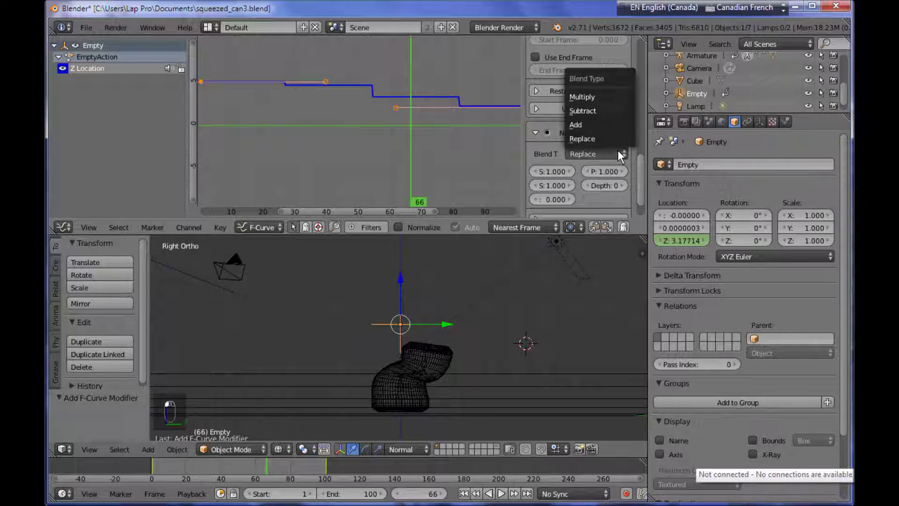
pyautogui.click(616, 124)
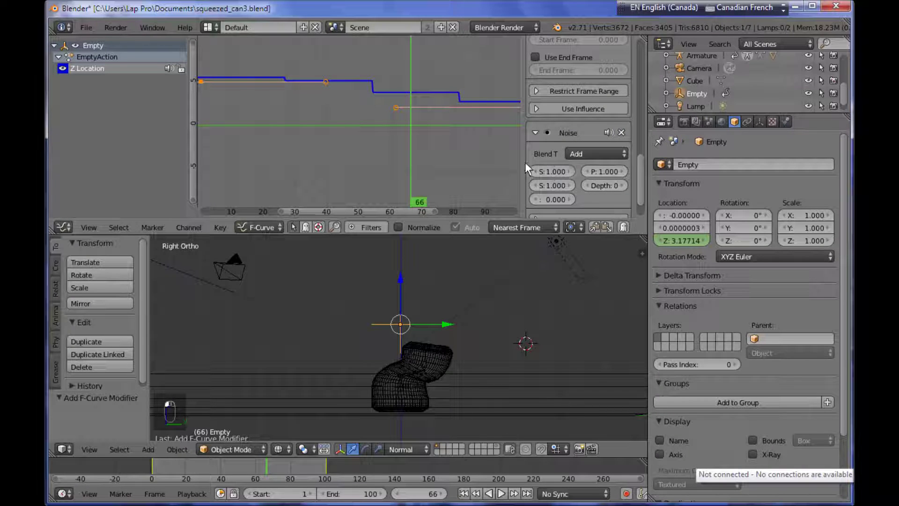
# - Set the Noise modifier's scale to -0.6 and its strength to -0.5
pyautogui.moveTo(520, 162); pyautogui.dragTo(487, 166)
pyautogui.click(541, 171)
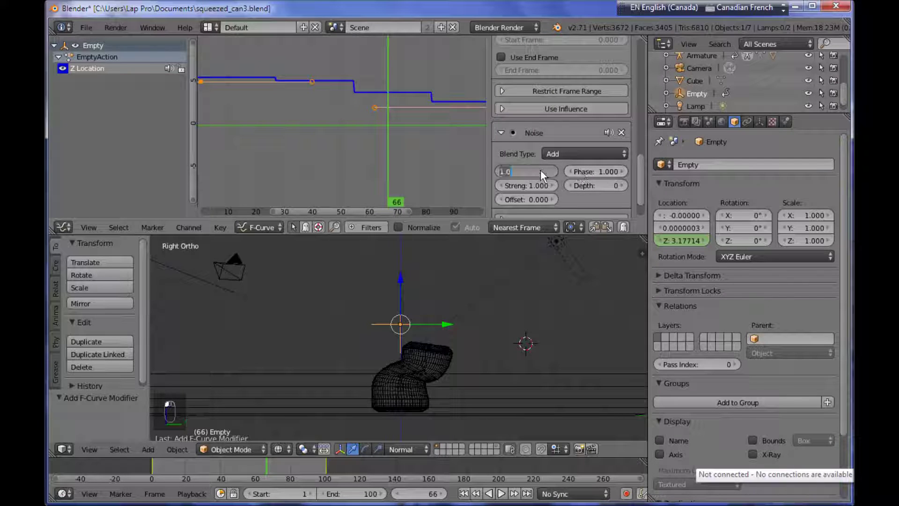
pyautogui.press('BackSpace')
pyautogui.write('.6')
pyautogui.press('Return')
pyautogui.click(540, 183)
pyautogui.press('BackSpace')
pyautogui.write('-.5')
pyautogui.press('Return')
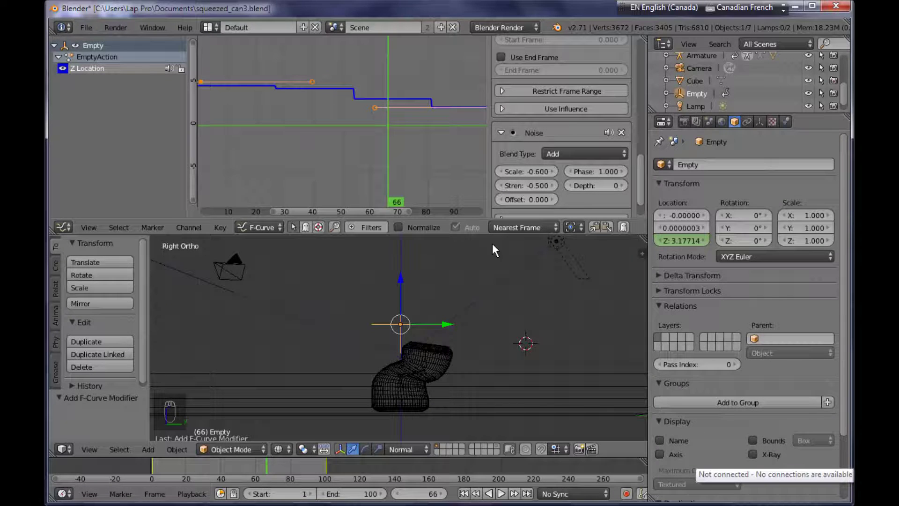
# - Play the can animation to check the effect of the noise, and stop the playback
pyautogui.hotkey('alt', 'a')
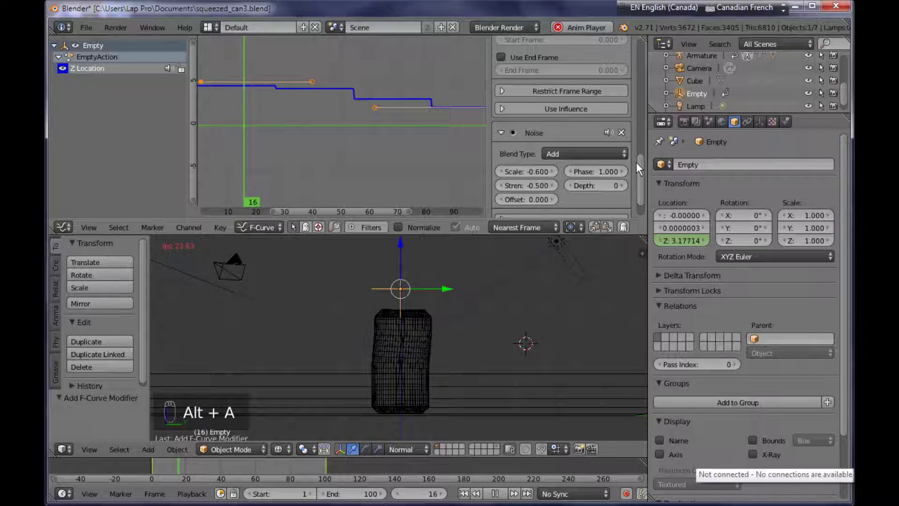
pyautogui.moveTo(640, 162); pyautogui.dragTo(640, 178)
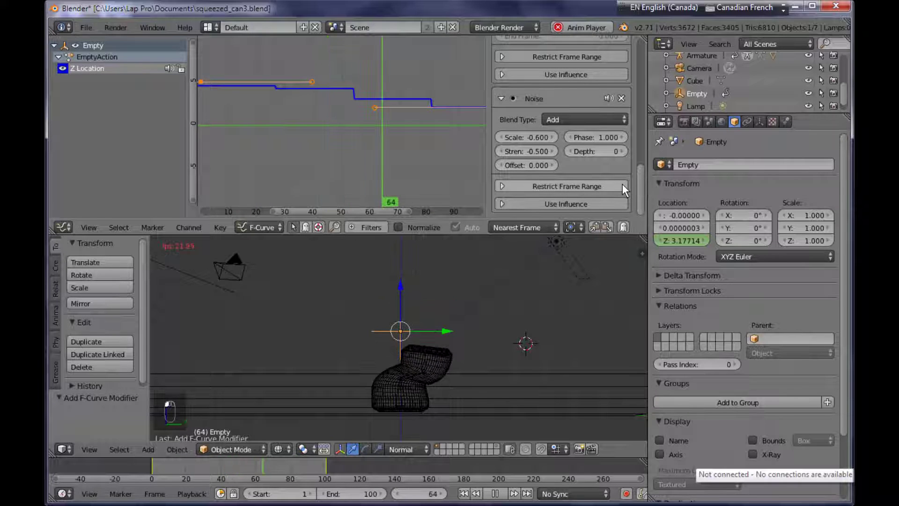
pyautogui.hotkey('alt', 'a')
pyautogui.hotkey('alt', 'a')
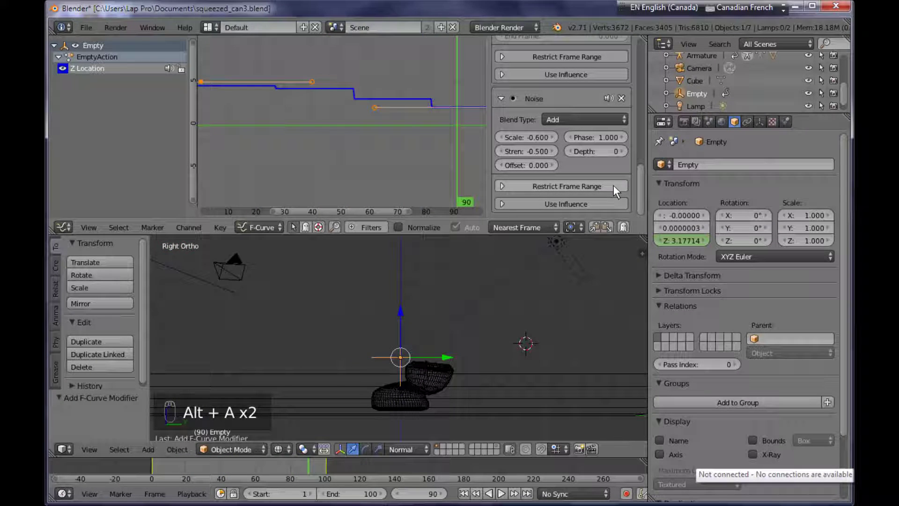
# - Enable Use Influence on the Stepped modifier, set the influence to about 0.831, and preview the animation
pyautogui.moveTo(643, 193); pyautogui.dragTo(645, 161)
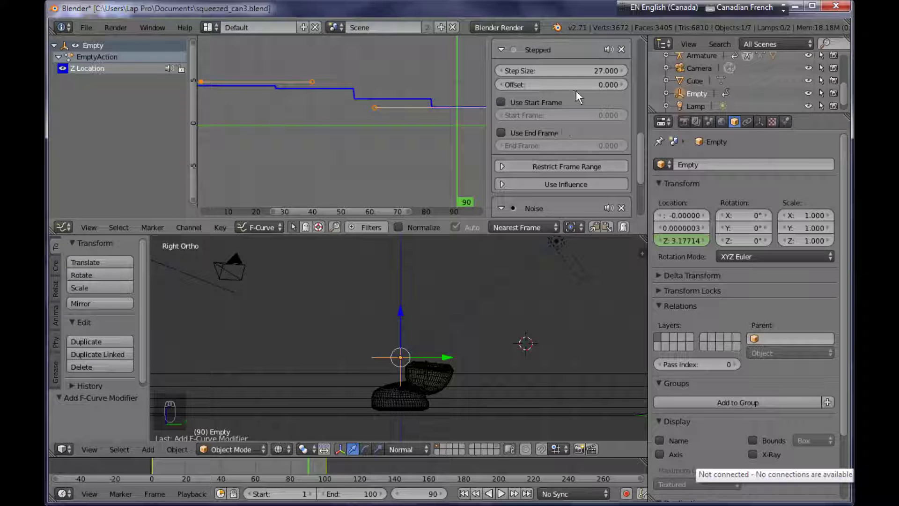
pyautogui.scroll(2, 570, 124)
pyautogui.scroll(-2, 562, 182)
pyautogui.scroll(4, 563, 189)
pyautogui.scroll(-2, 565, 201)
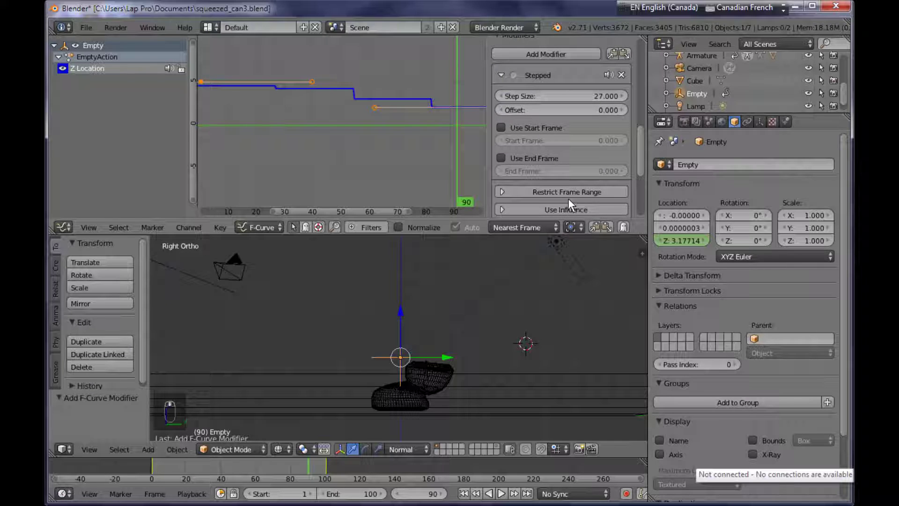
pyautogui.click(592, 212)
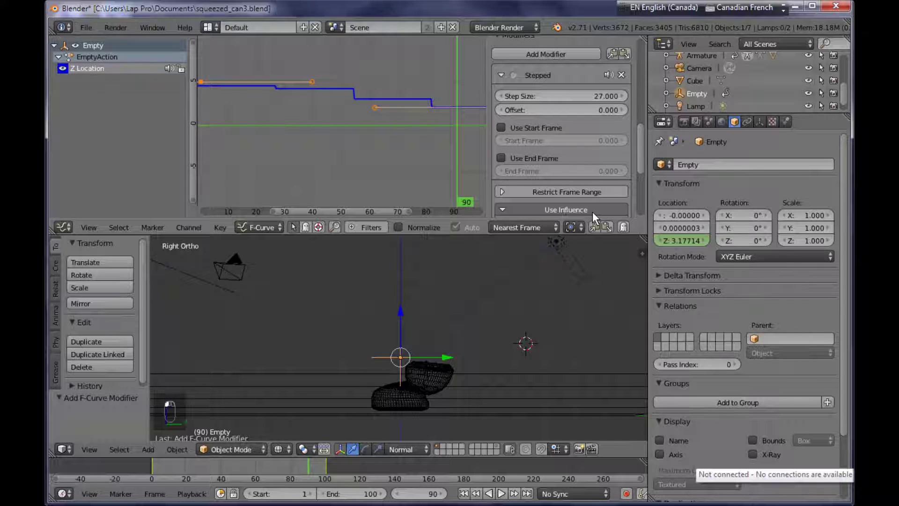
pyautogui.scroll(-6, 593, 202)
pyautogui.moveTo(619, 144); pyautogui.dragTo(598, 145)
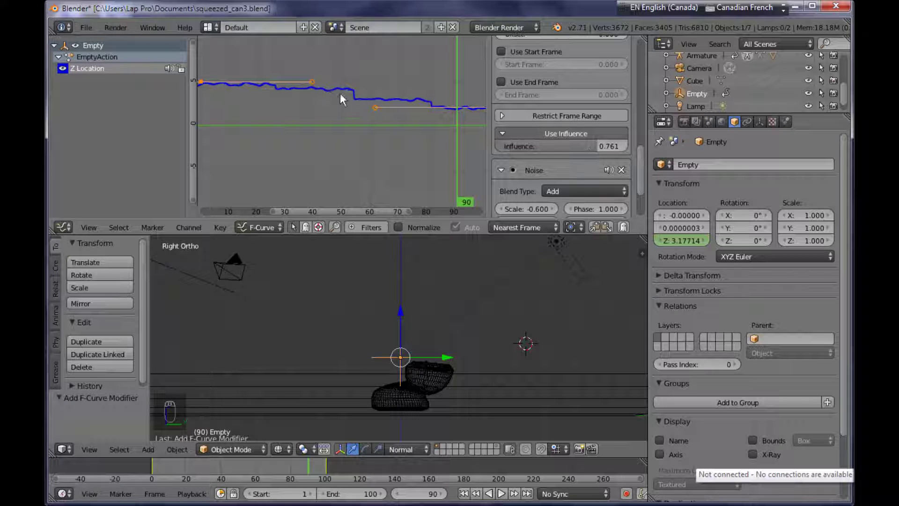
pyautogui.moveTo(589, 141); pyautogui.dragTo(600, 155)
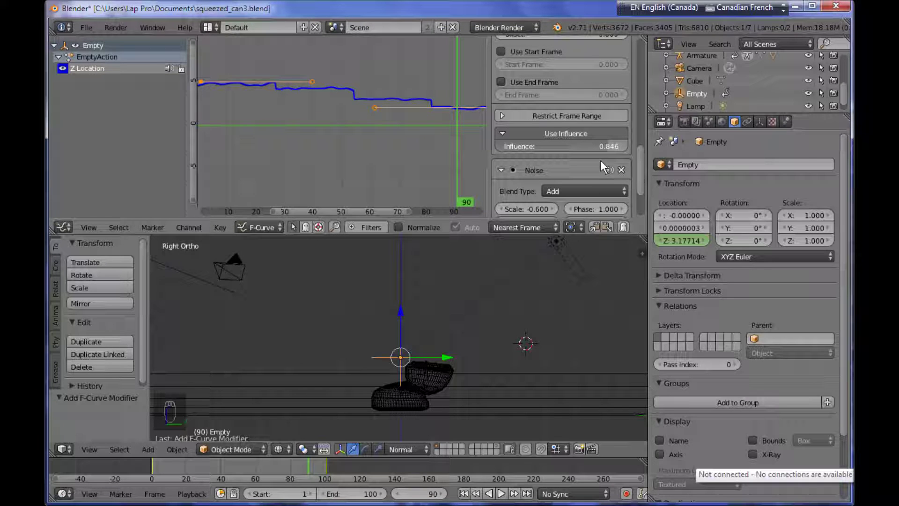
pyautogui.moveTo(600, 160); pyautogui.dragTo(598, 164)
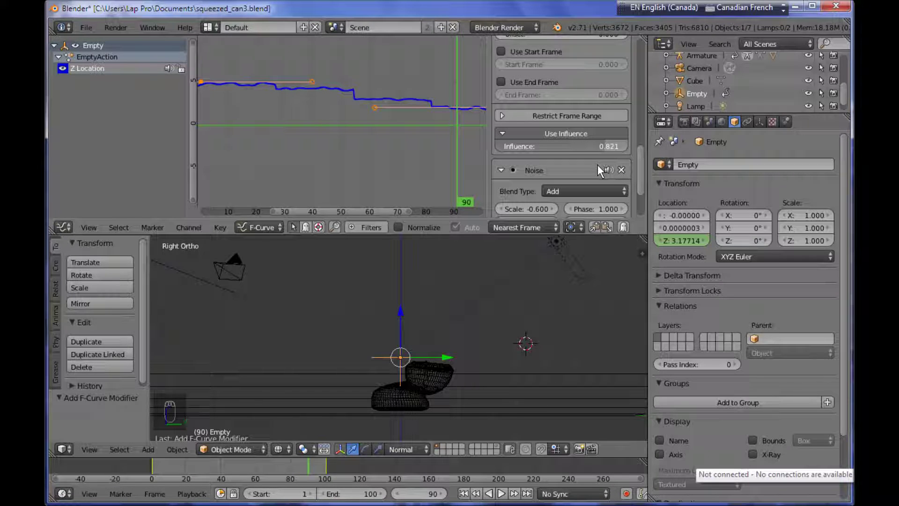
pyautogui.hotkey('alt', 'a')
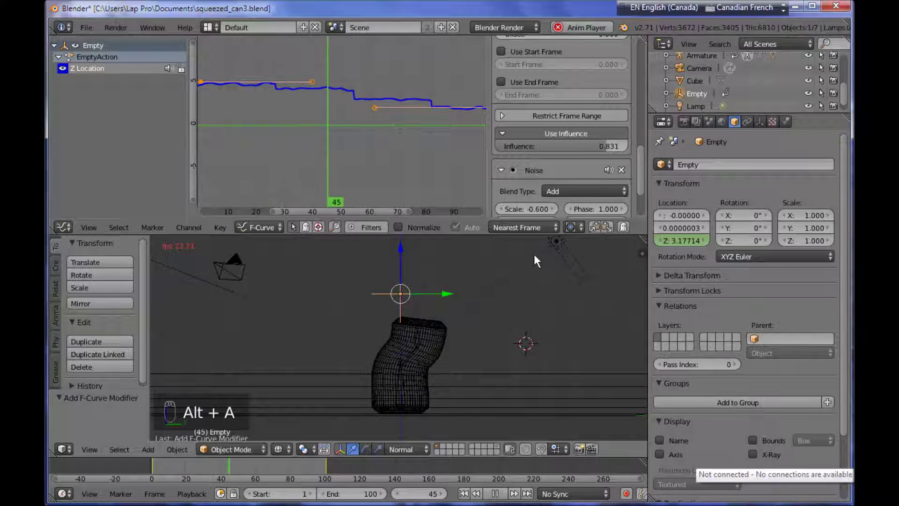
pyautogui.hotkey('alt', 'a')
# - Enable Use Influence on the Noise modifier, set it to about 0.711, and preview the animation
pyautogui.scroll(-4, 637, 177)
pyautogui.click(614, 202)
pyautogui.scroll(-1, 611, 192)
pyautogui.moveTo(616, 205); pyautogui.dragTo(584, 210)
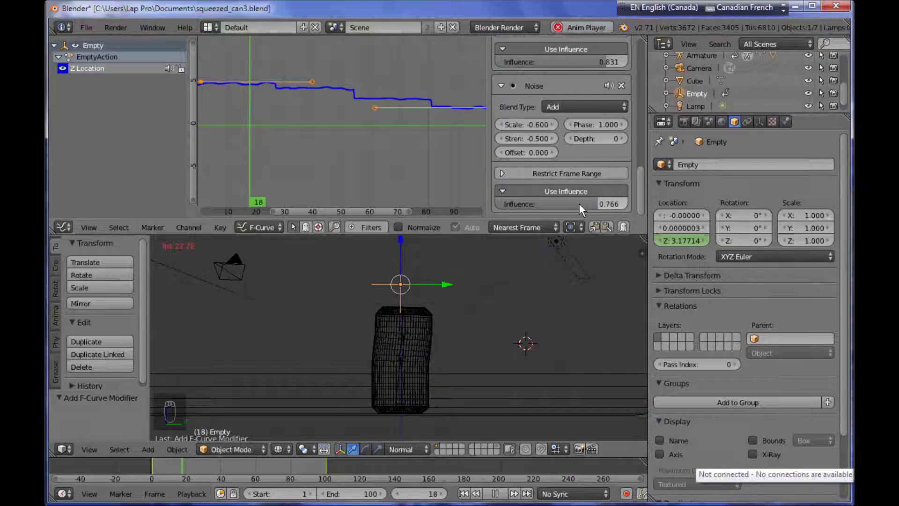
pyautogui.moveTo(593, 205); pyautogui.dragTo(587, 208)
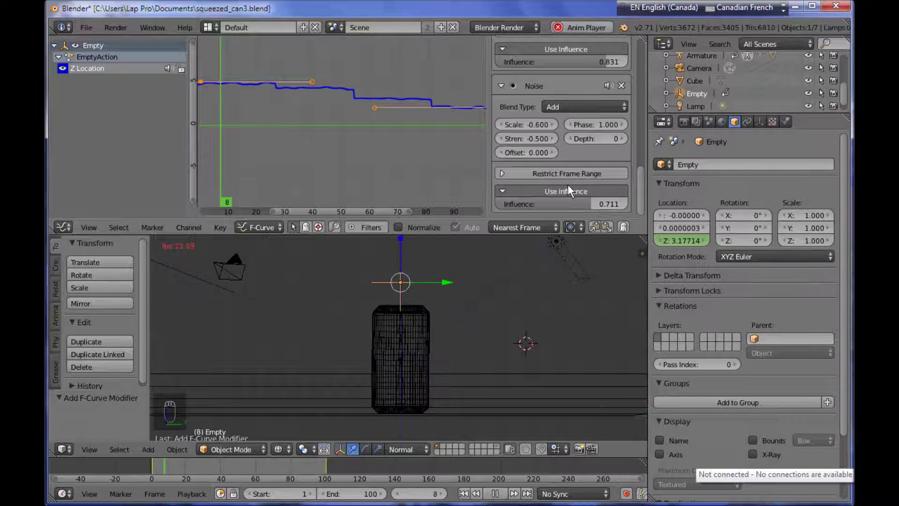
pyautogui.hotkey('alt', 'a')
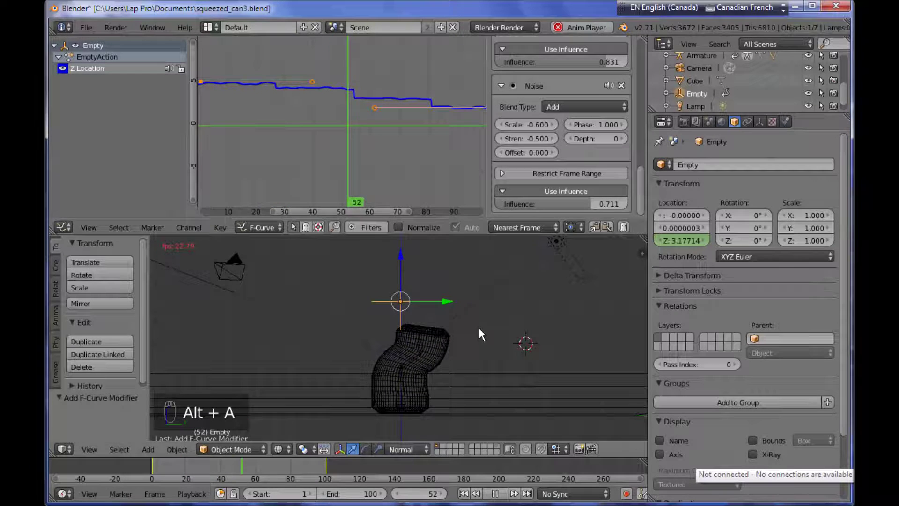
pyautogui.hotkey('alt', 'a')
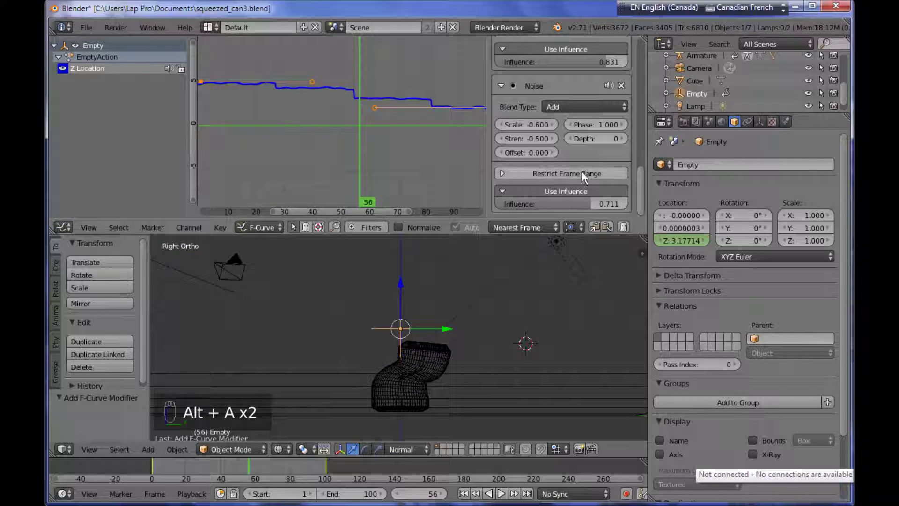
# - Restrict the Noise modifier's frame range with a start of 25 and preview the animation from frame 1
pyautogui.click(604, 174)
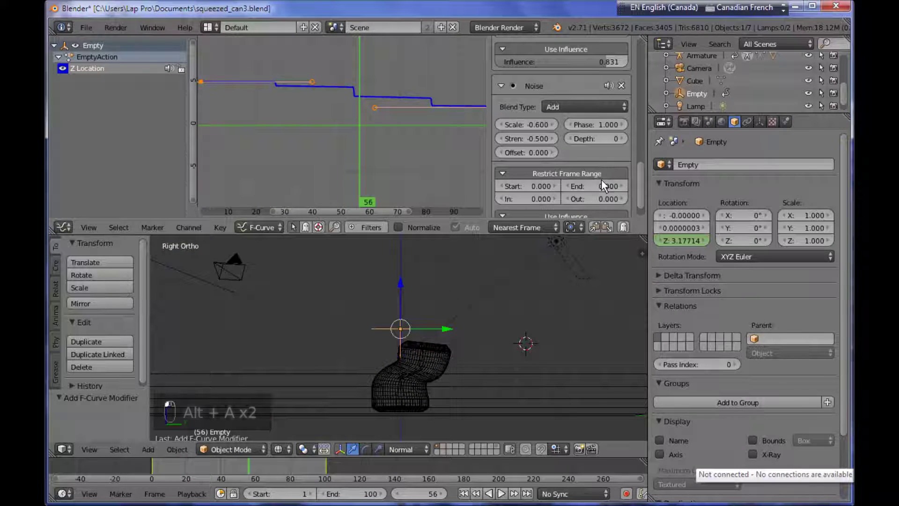
pyautogui.click(542, 186)
pyautogui.write('25')
pyautogui.press('Return')
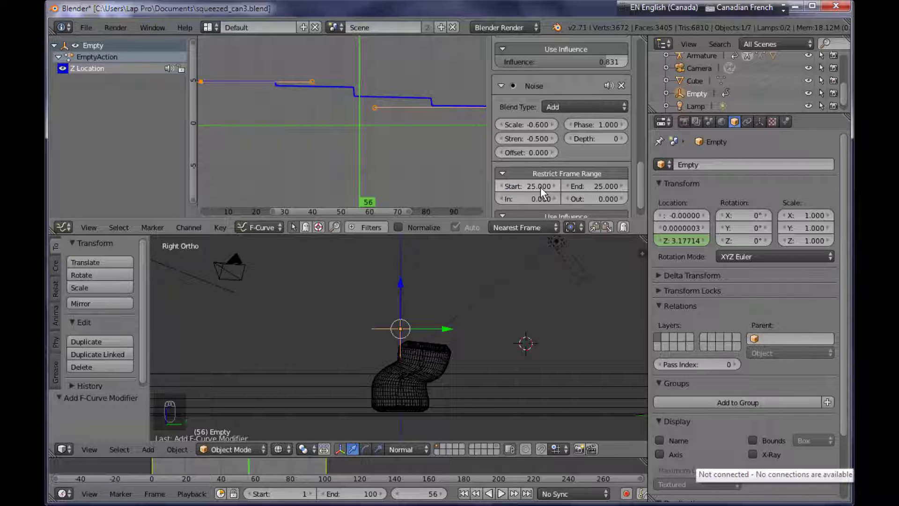
pyautogui.hotkey('shift', 'Left')
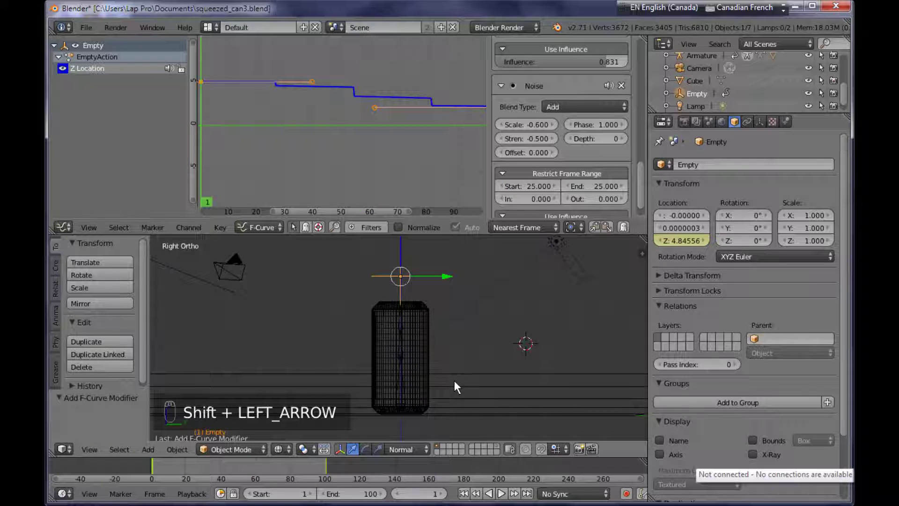
pyautogui.hotkey('alt', 'a')
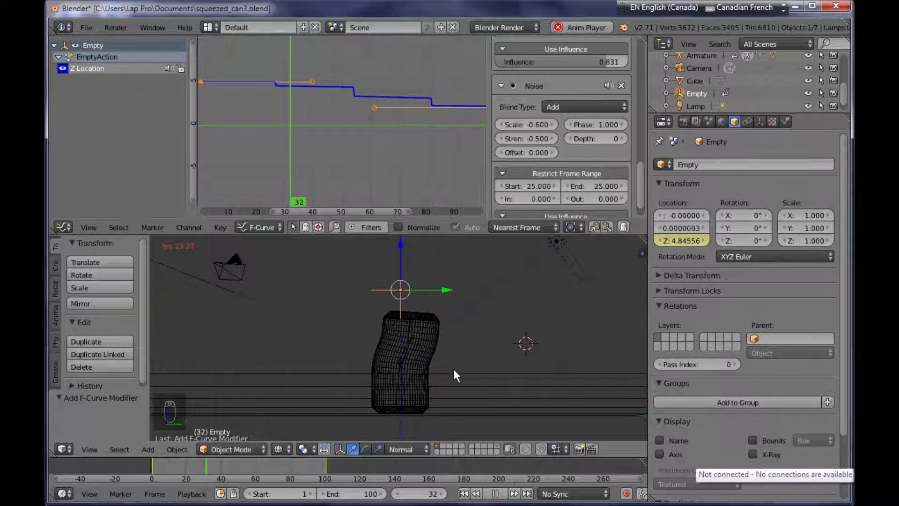
pyautogui.hotkey('alt', 'a')
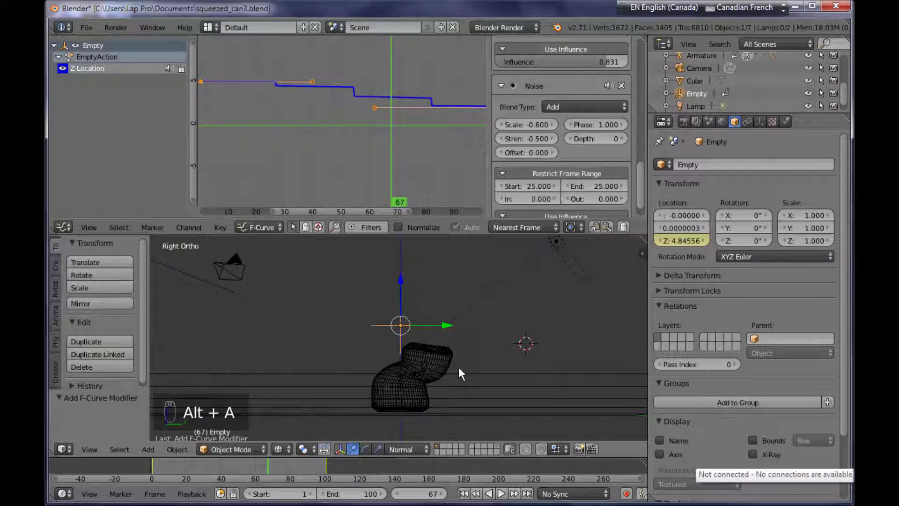
# - Switch the 3D view to solid shading, play the animation to inspect the bending can up close, and stop the playback
pyautogui.press('z')
pyautogui.hotkey('alt', 'a')
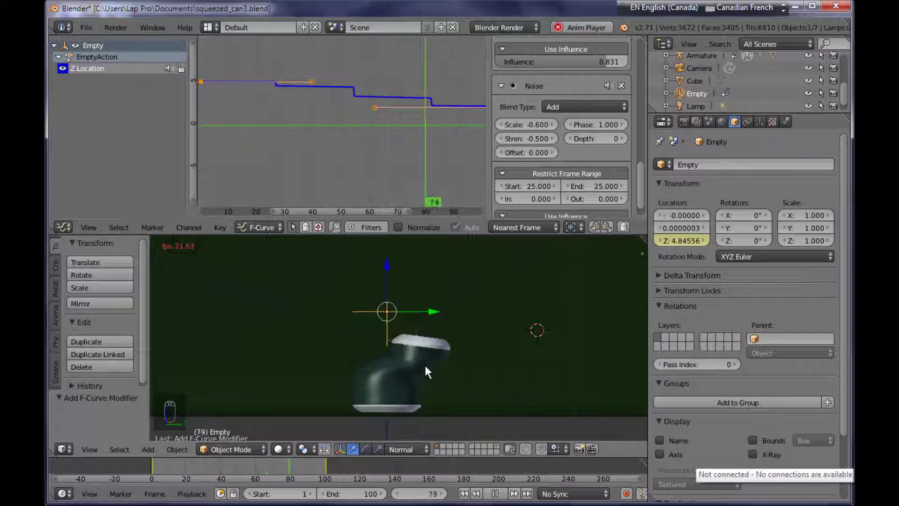
pyautogui.scroll(3, 397, 363)
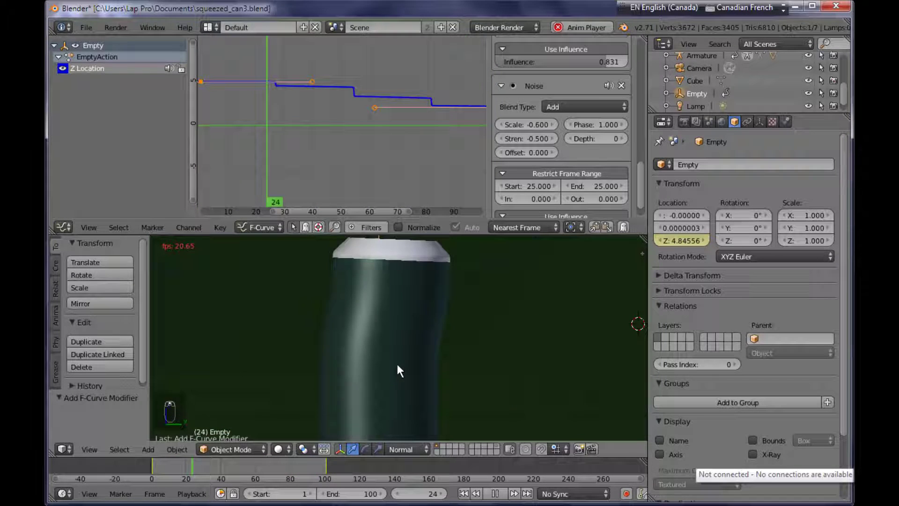
pyautogui.scroll(-3, 397, 364)
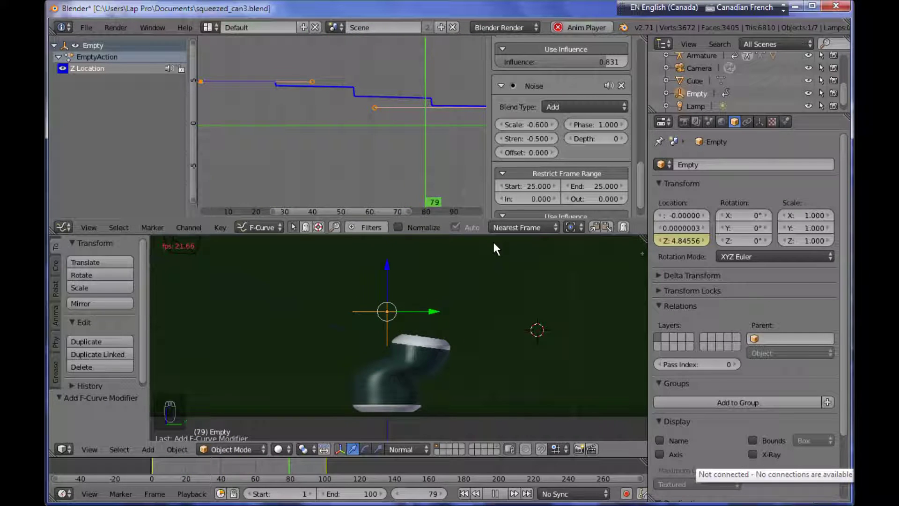
pyautogui.hotkey('alt', 'a')
# - Enlarge the 3D view, select the can mesh, and open its mesh data properties
pyautogui.keyDown('shift'); pyautogui.moveTo(489, 350); pyautogui.dragTo(524, 344, button='middle'); pyautogui.keyUp('shift')
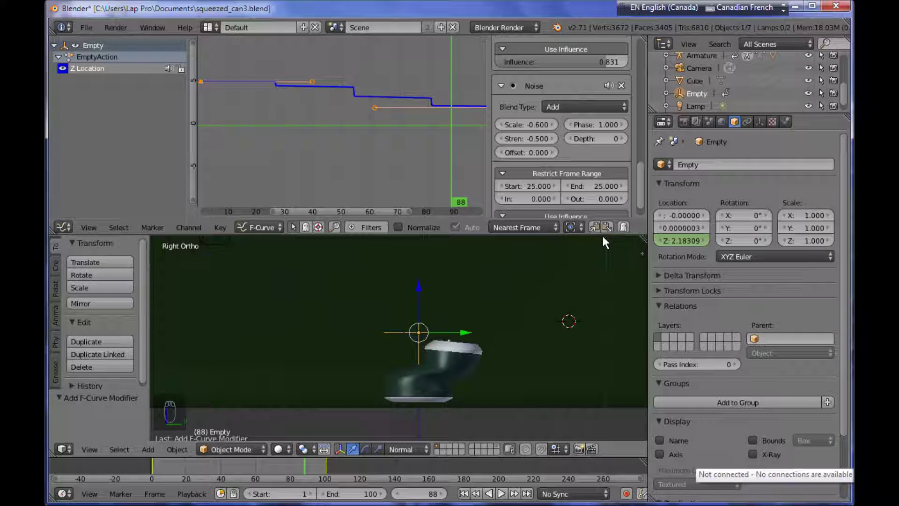
pyautogui.moveTo(602, 236); pyautogui.dragTo(605, 168)
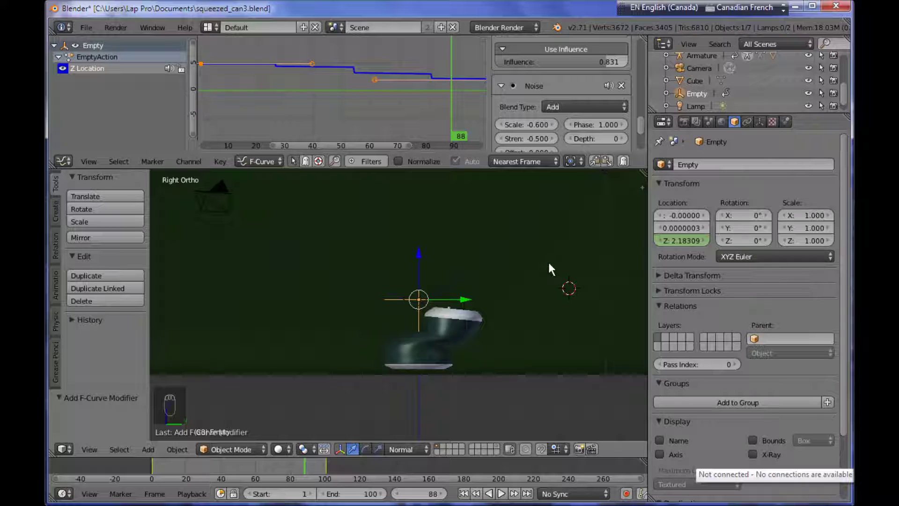
pyautogui.rightClick(441, 335)
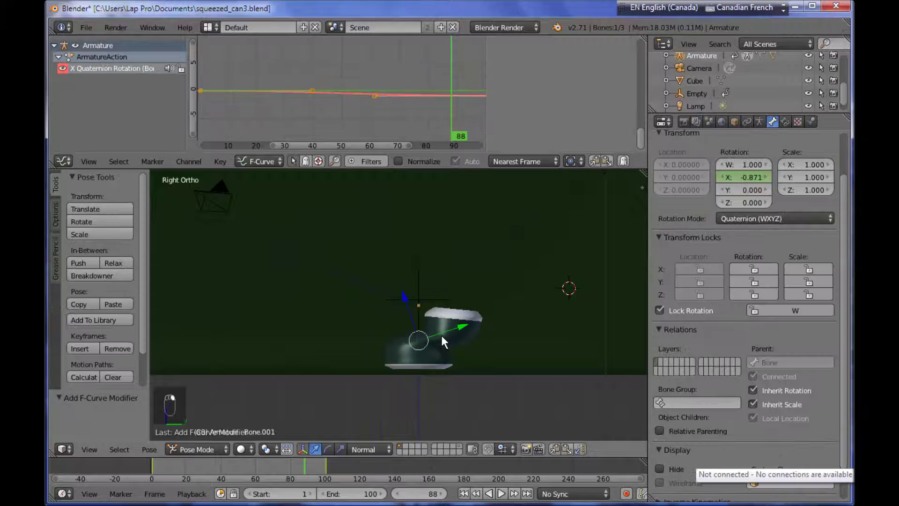
pyautogui.rightClick(467, 331)
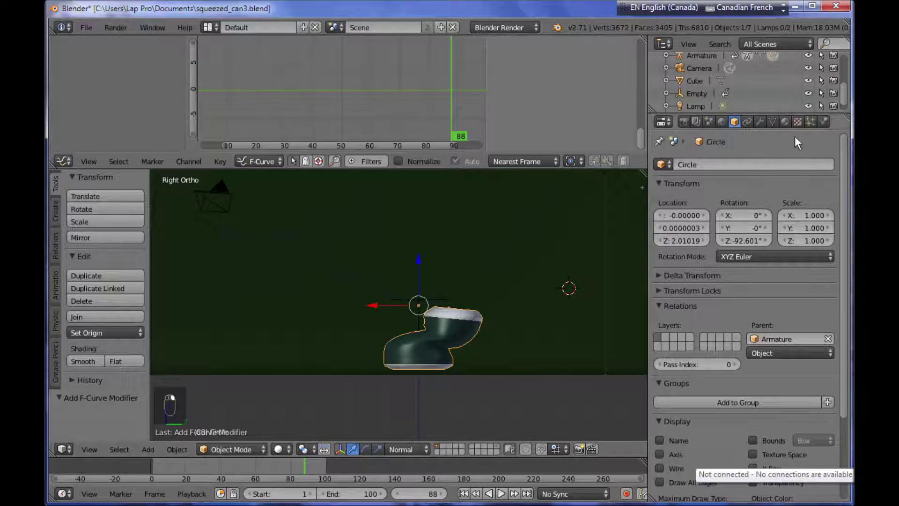
pyautogui.click(772, 121)
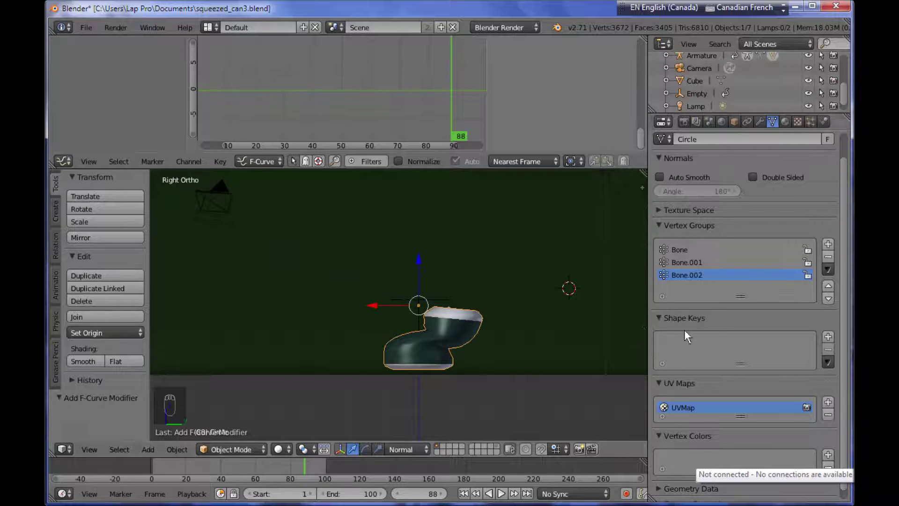
# - Add a basis shape key to the can, return to frame 1, and rename the key can_undeformed
pyautogui.click(828, 336)
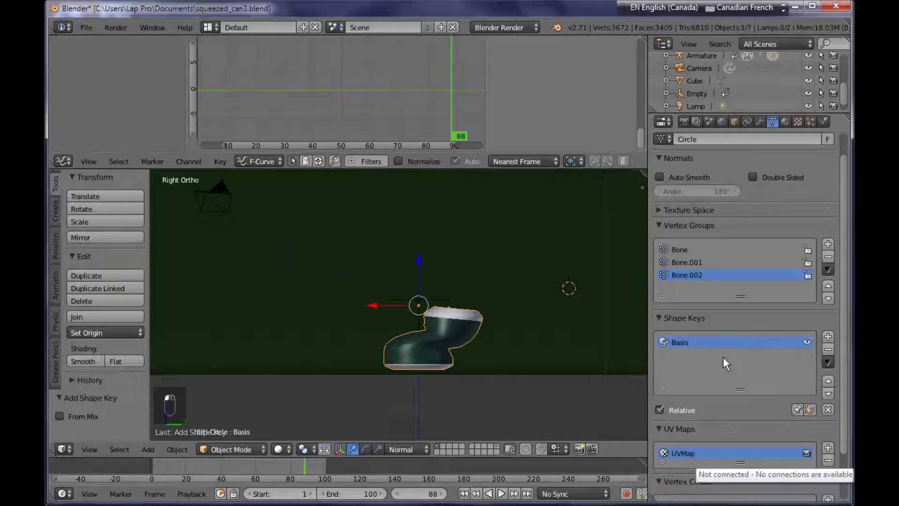
pyautogui.hotkey('shift', 'Left')
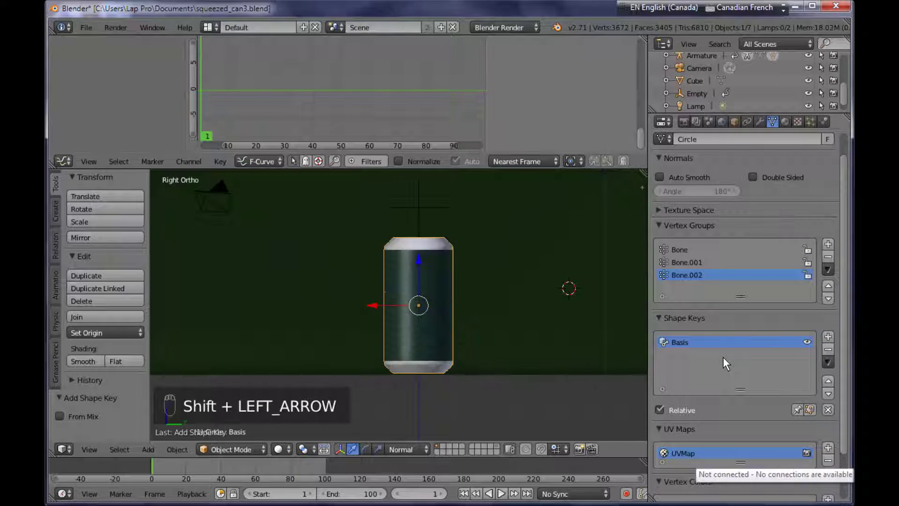
pyautogui.doubleClick(678, 345)
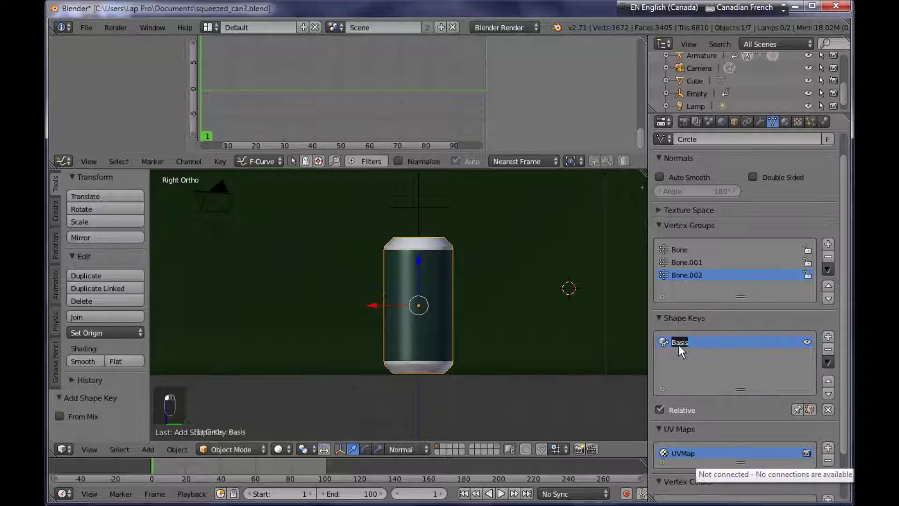
pyautogui.write('can_undeformed')
pyautogui.press('Return')
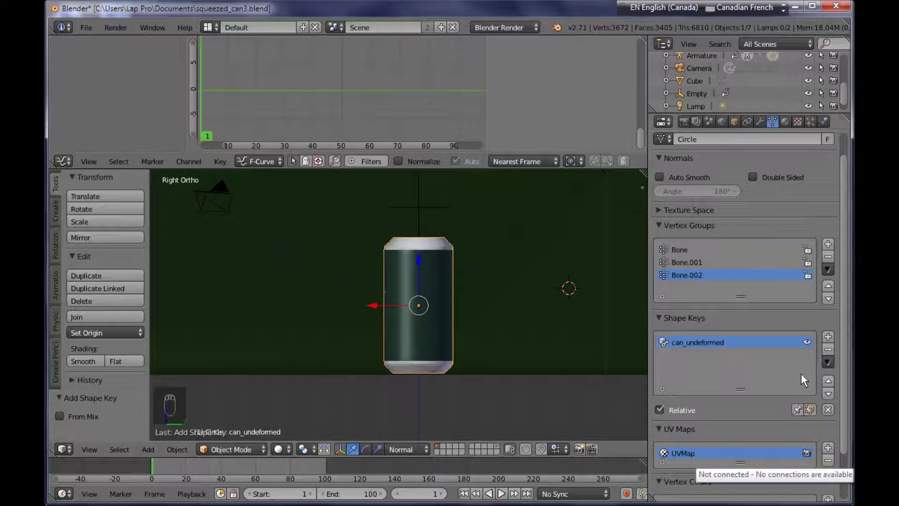
# - Add a second shape key to the can and name it can_squeezed_1
pyautogui.click(826, 336)
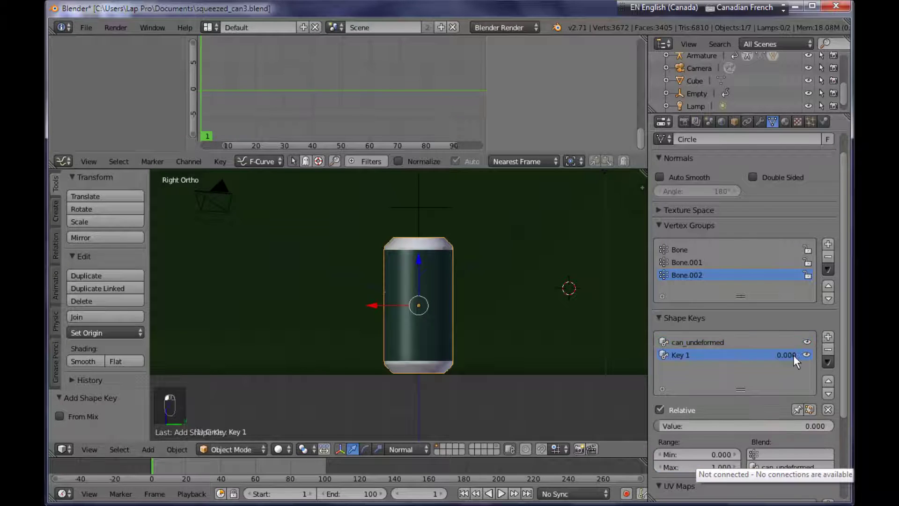
pyautogui.doubleClick(700, 355)
pyautogui.write('can_square')
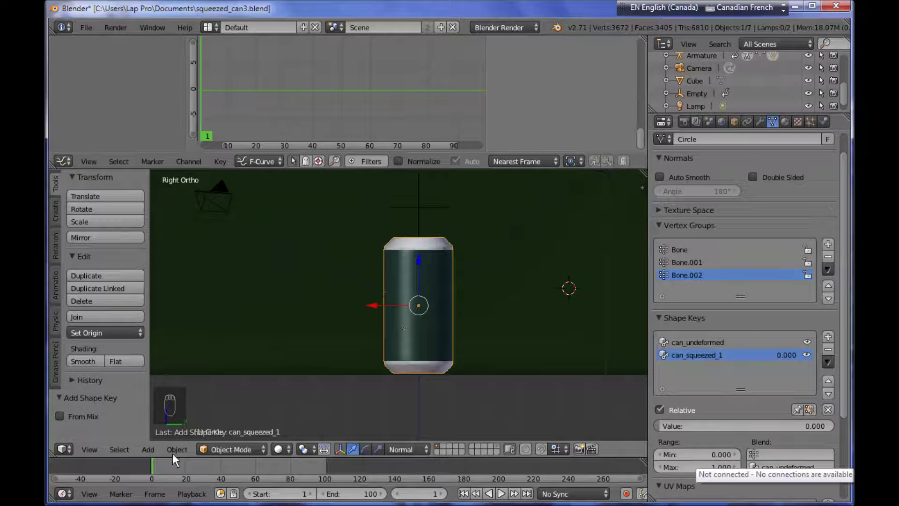
# - Move the animation to frame 60 and enter Edit Mode on the can mesh with can_squeezed_1 active
pyautogui.moveTo(152, 466); pyautogui.dragTo(255, 469)
pyautogui.scroll(3, 428, 341)
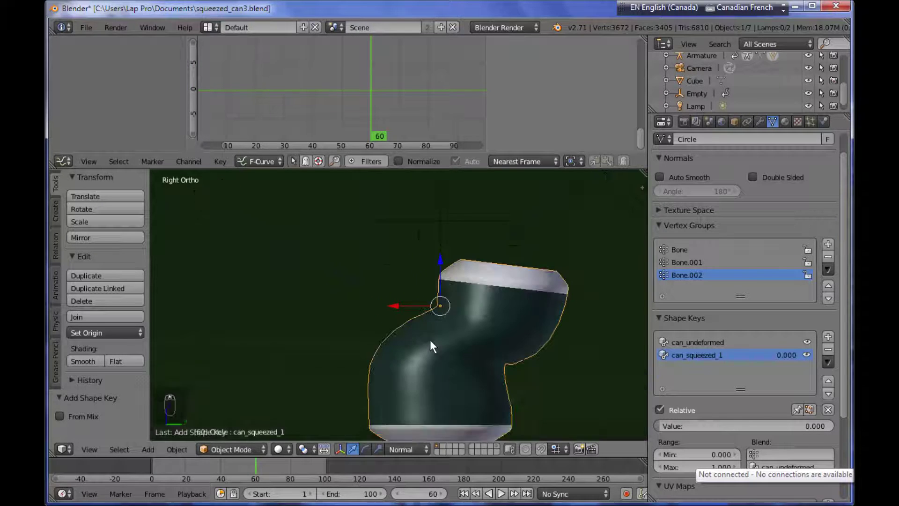
pyautogui.keyDown('shift'); pyautogui.moveTo(452, 346); pyautogui.dragTo(407, 315, button='middle'); pyautogui.keyUp('shift')
pyautogui.scroll(3, 374, 286)
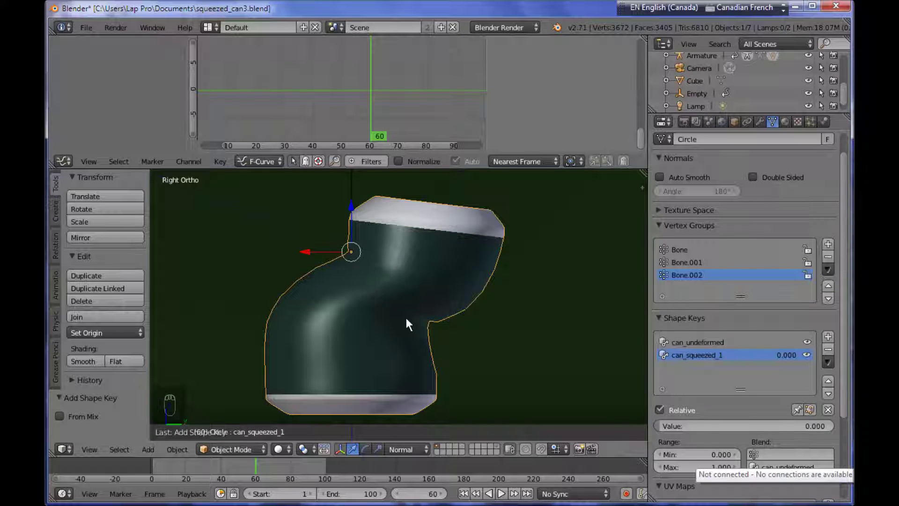
pyautogui.press('Tab')
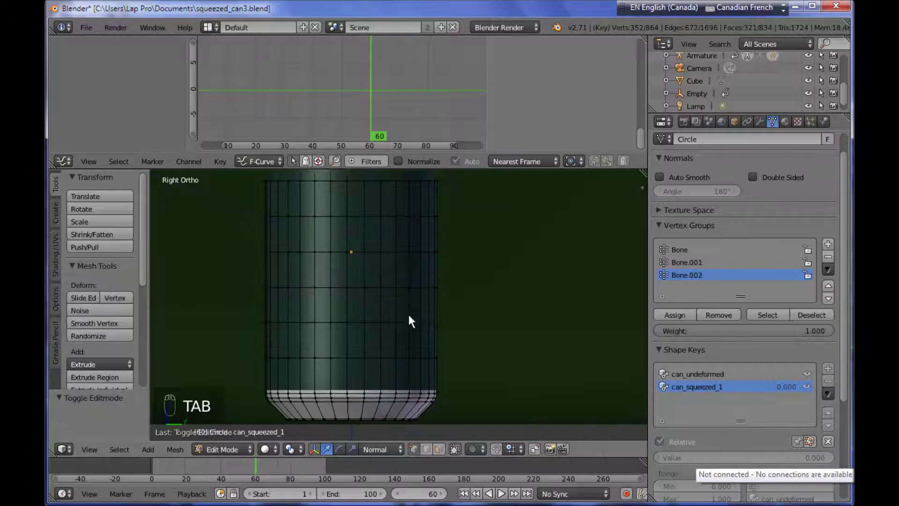
# - Select a row of seven vertices on the can's lower side and push them inward using proportional editing with Random falloff
pyautogui.moveTo(406, 376); pyautogui.dragTo(375, 368, button='middle')
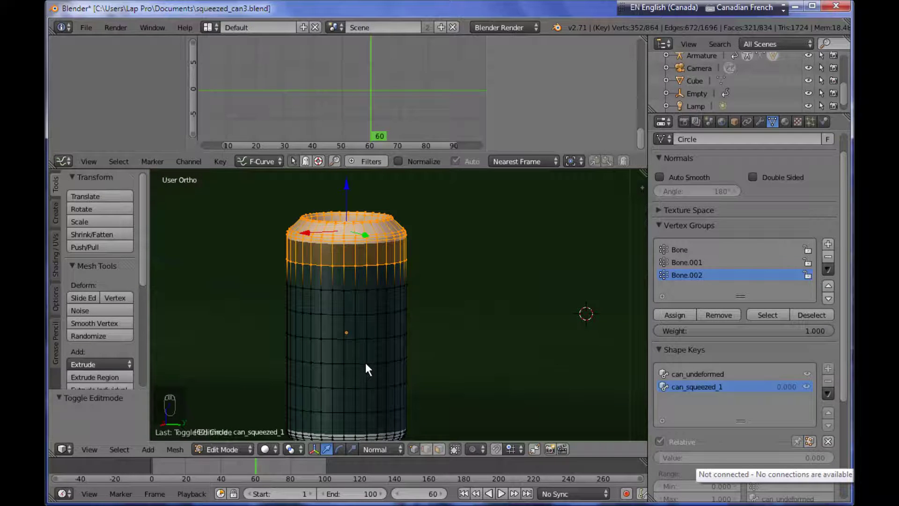
pyautogui.rightClick(365, 362)
pyautogui.keyDown('shift'); pyautogui.rightClick(381, 359); pyautogui.keyUp('shift')
pyautogui.keyDown('shift'); pyautogui.rightClick(388, 360); pyautogui.keyUp('shift')
pyautogui.keyDown('shift'); pyautogui.rightClick(396, 360); pyautogui.keyUp('shift')
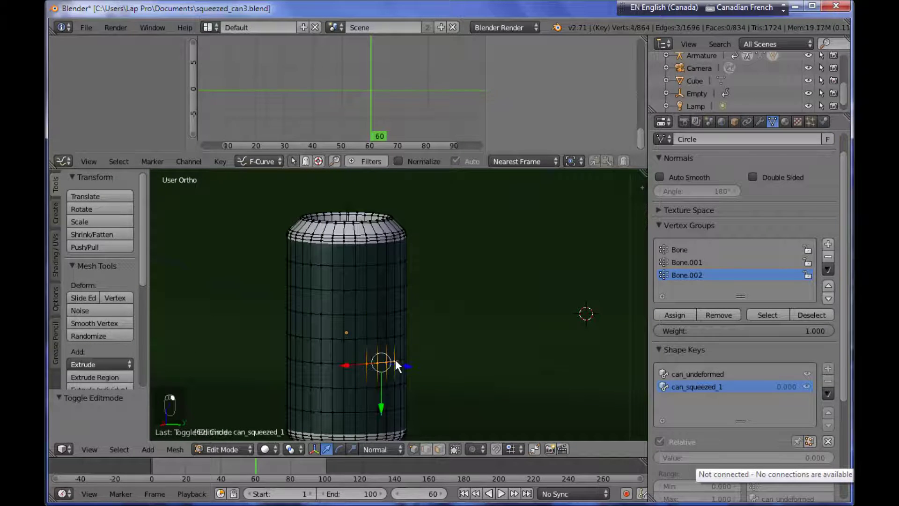
pyautogui.keyDown('shift'); pyautogui.rightClick(404, 357); pyautogui.keyUp('shift')
pyautogui.keyDown('shift'); pyautogui.rightClick(366, 366); pyautogui.keyUp('shift')
pyautogui.keyDown('shift'); pyautogui.rightClick(353, 363); pyautogui.keyUp('shift')
pyautogui.moveTo(422, 366); pyautogui.dragTo(463, 321, button='middle')
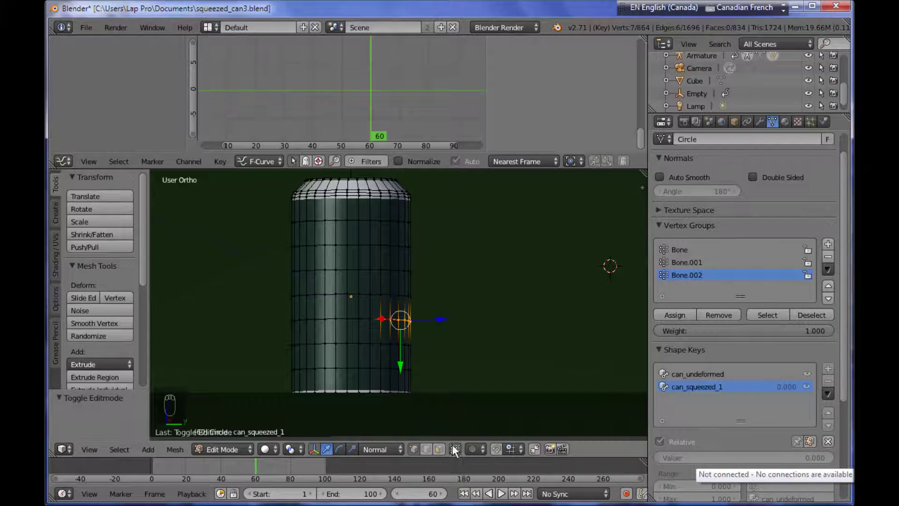
pyautogui.click(482, 449)
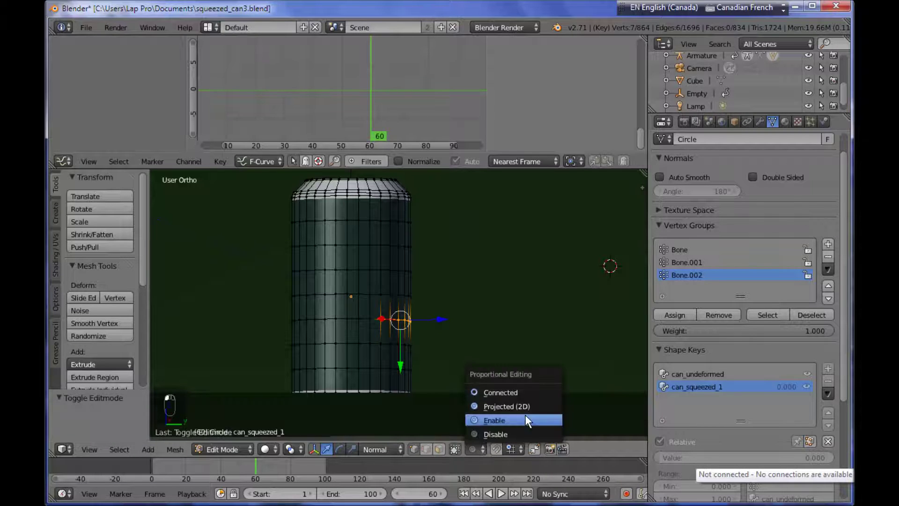
pyautogui.click(538, 416)
pyautogui.click(495, 449)
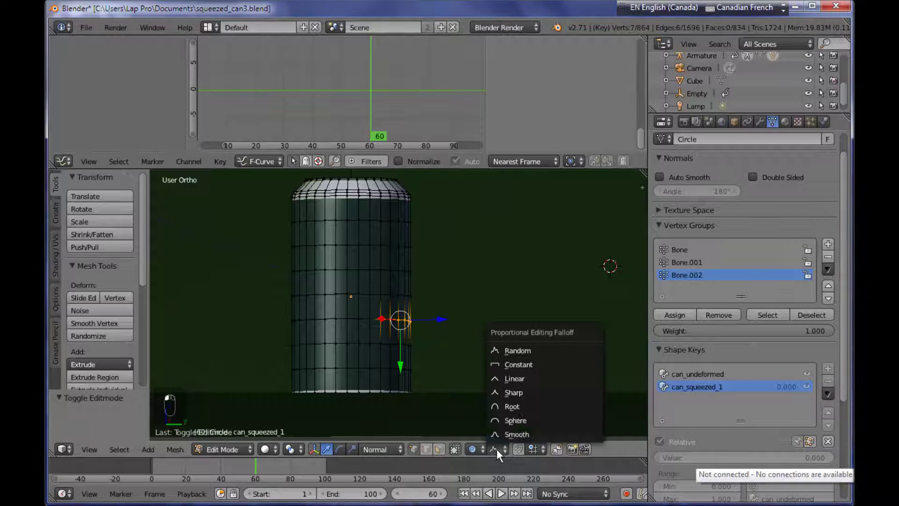
pyautogui.click(539, 352)
pyautogui.moveTo(444, 319); pyautogui.dragTo(420, 324)
# - Select a row of six vertices around the can's mid-height, move them along their normal Z axis, and leave Edit Mode
pyautogui.moveTo(420, 324); pyautogui.dragTo(472, 319, button='middle')
pyautogui.rightClick(411, 295)
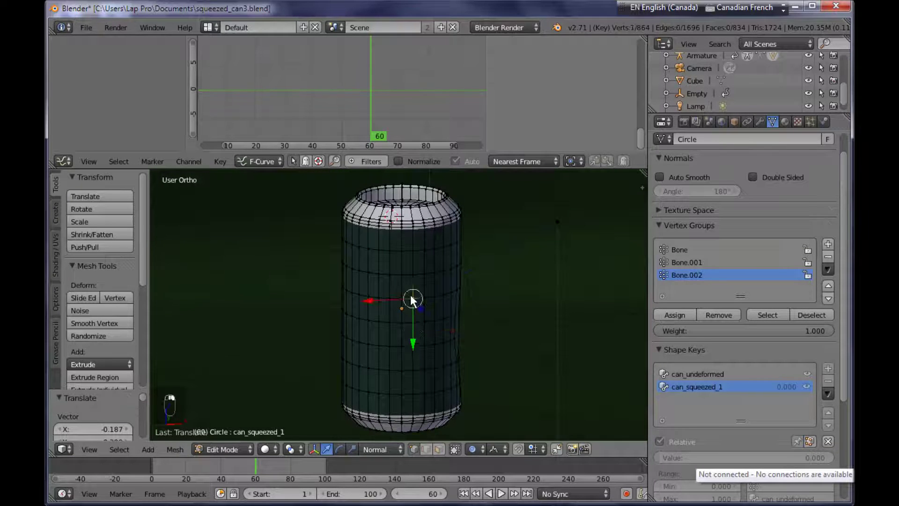
pyautogui.keyDown('shift'); pyautogui.rightClick(398, 297); pyautogui.keyUp('shift')
pyautogui.keyDown('shift'); pyautogui.rightClick(391, 299); pyautogui.keyUp('shift')
pyautogui.keyDown('shift'); pyautogui.rightClick(367, 292); pyautogui.keyUp('shift')
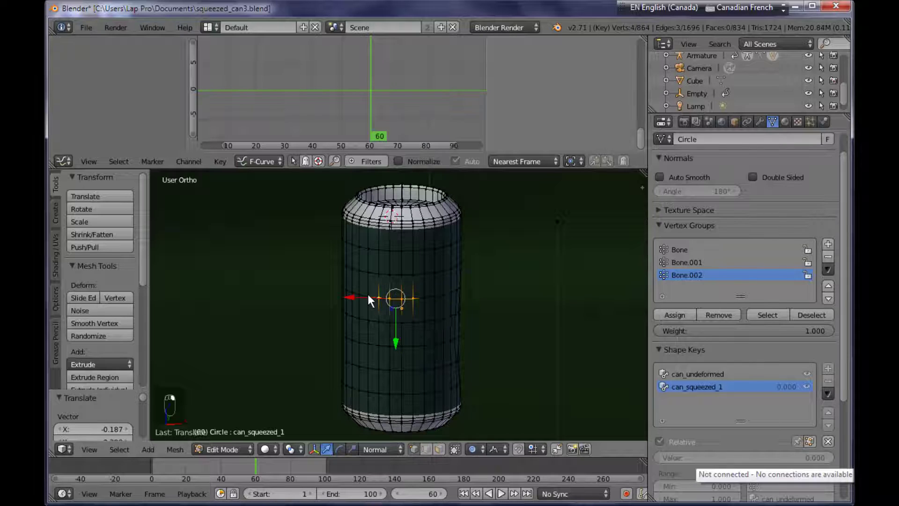
pyautogui.keyDown('shift'); pyautogui.rightClick(368, 292); pyautogui.keyUp('shift')
pyautogui.keyDown('shift'); pyautogui.rightClick(357, 291); pyautogui.keyUp('shift')
pyautogui.moveTo(356, 291); pyautogui.dragTo(373, 318, button='middle')
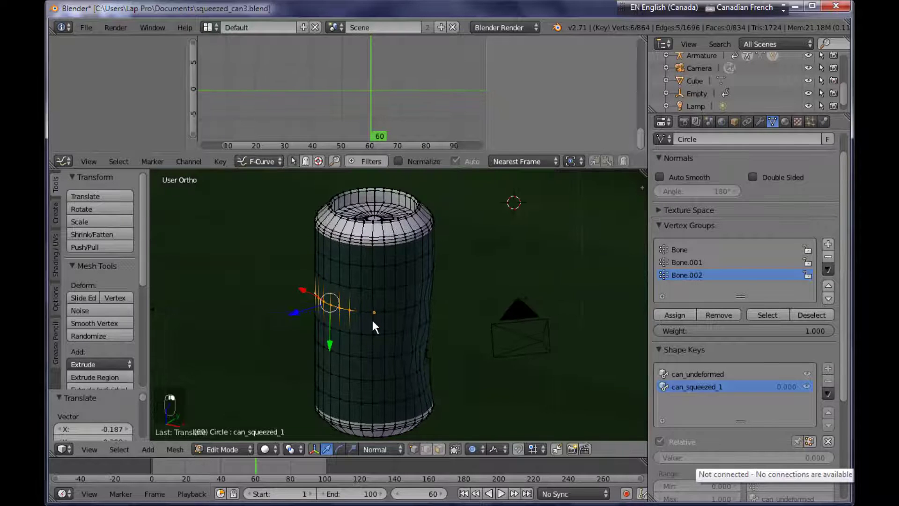
pyautogui.press('g')
pyautogui.press('z')
pyautogui.press('z')
pyautogui.click(286, 316)
pyautogui.moveTo(404, 314)
pyautogui.mouseDown(button='middle')
pyautogui.moveTo(409, 322)
pyautogui.moveTo(392, 307)
pyautogui.mouseUp(button='middle')
pyautogui.press('Tab')
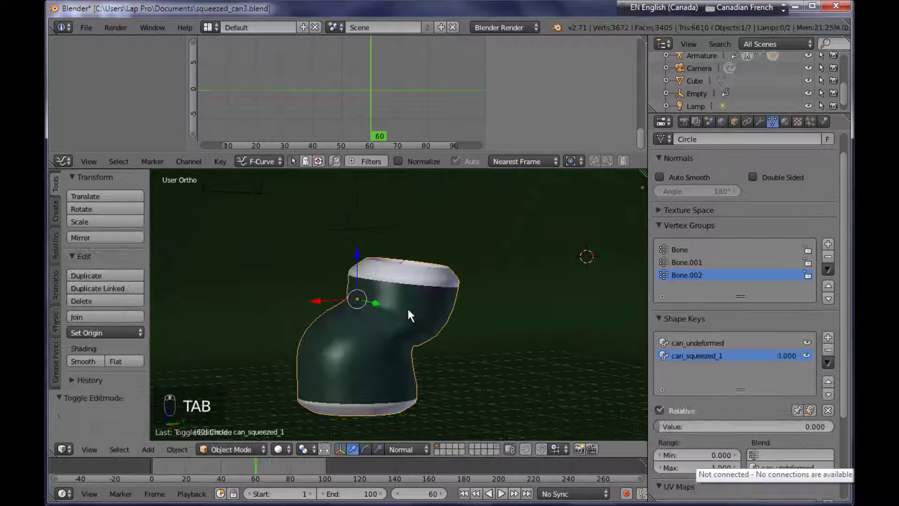
# - Raise the can_squeezed_1 value to 1.000, examine the dents on the can's surface, and return the value to 0.000
pyautogui.moveTo(429, 338)
pyautogui.mouseDown(button='middle')
pyautogui.moveTo(433, 360)
pyautogui.moveTo(424, 352)
pyautogui.mouseUp(button='middle')
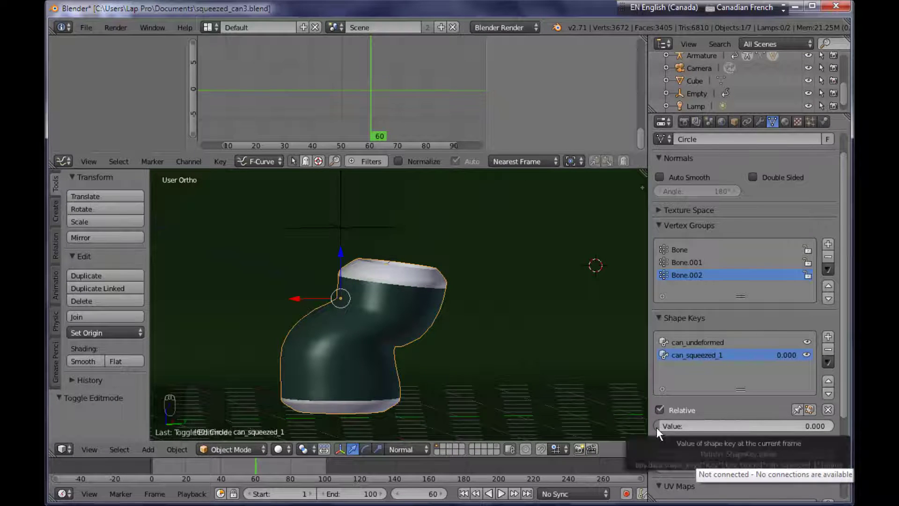
pyautogui.moveTo(657, 428); pyautogui.dragTo(829, 426)
pyautogui.moveTo(578, 406); pyautogui.dragTo(465, 379, button='middle')
pyautogui.scroll(6, 465, 378)
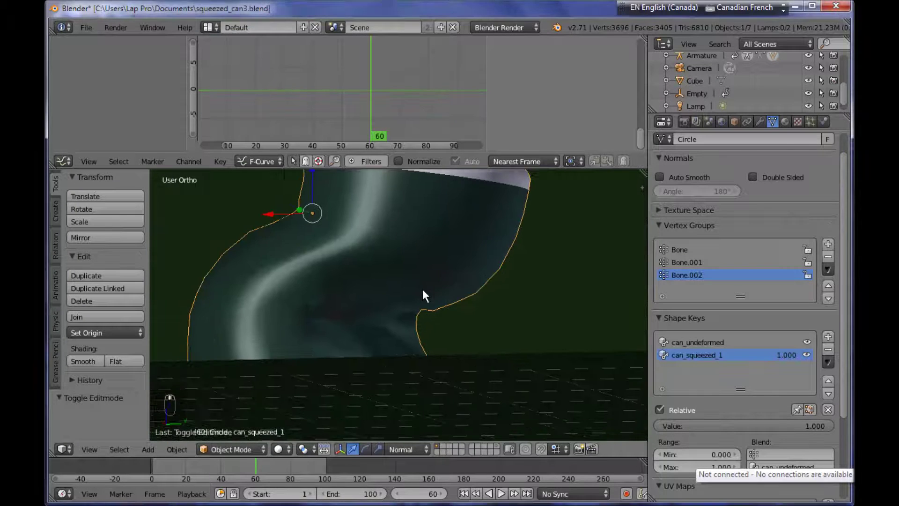
pyautogui.scroll(-5, 388, 345)
pyautogui.keyDown('shift'); pyautogui.moveTo(393, 345); pyautogui.dragTo(418, 342, button='middle'); pyautogui.keyUp('shift')
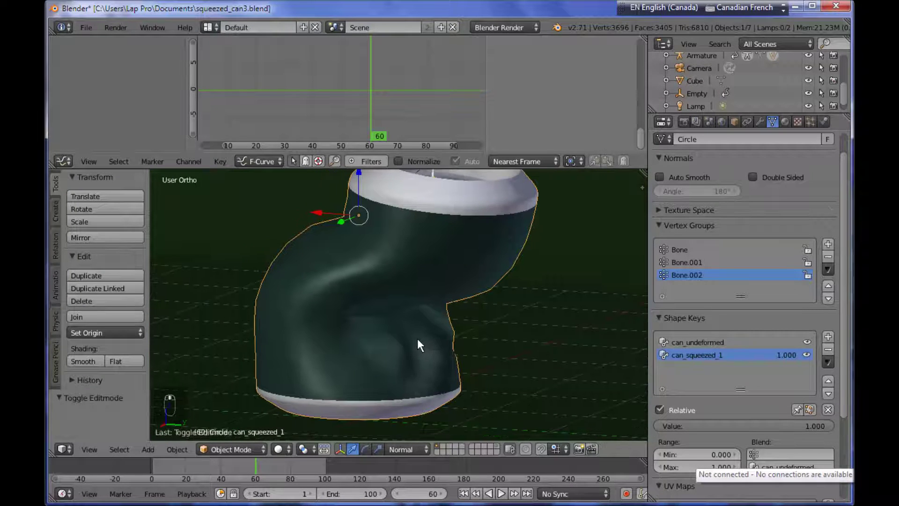
pyautogui.moveTo(810, 428); pyautogui.dragTo(597, 398)
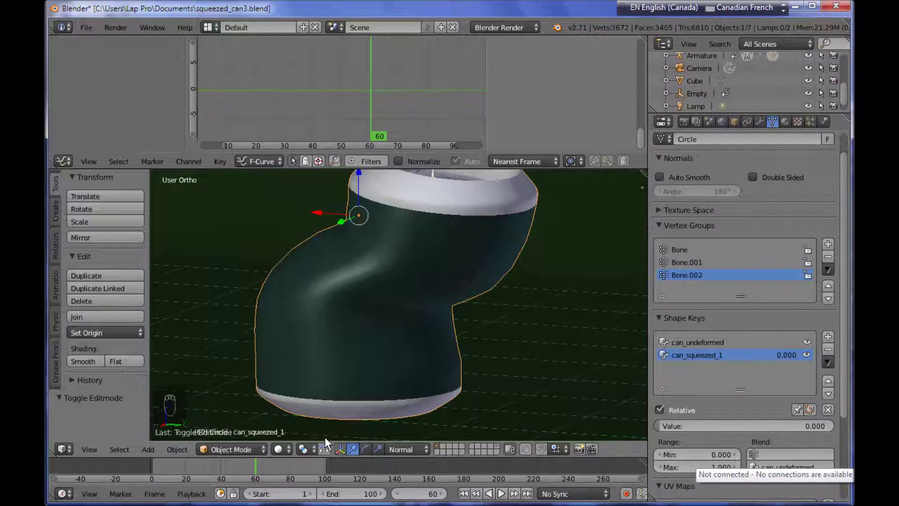
# - Return to frame 1 and insert a keyframe for the can_squeezed_1 value at 0.000
pyautogui.hotkey('shift', 'Left')
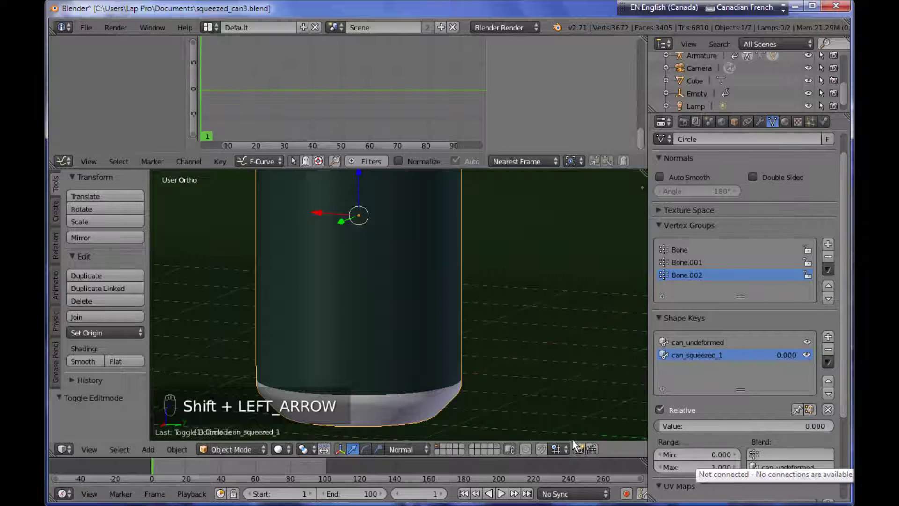
pyautogui.rightClick(706, 422)
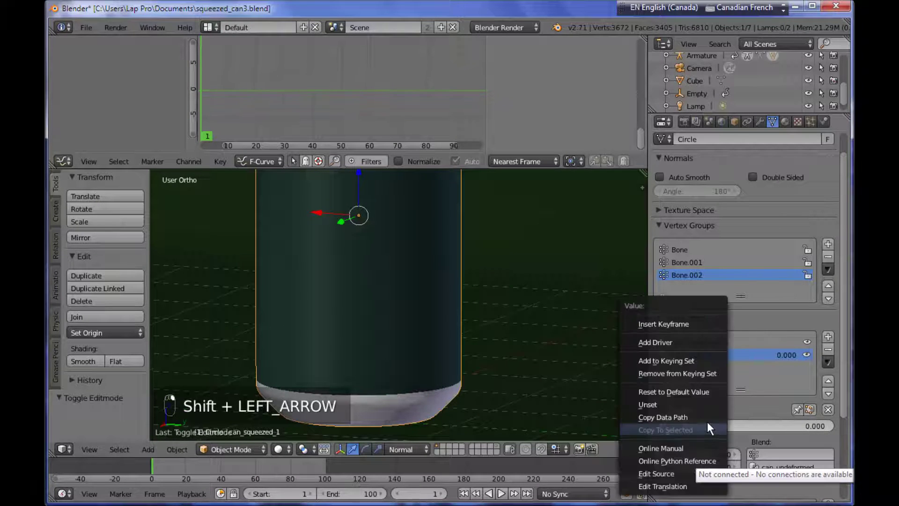
pyautogui.click(709, 320)
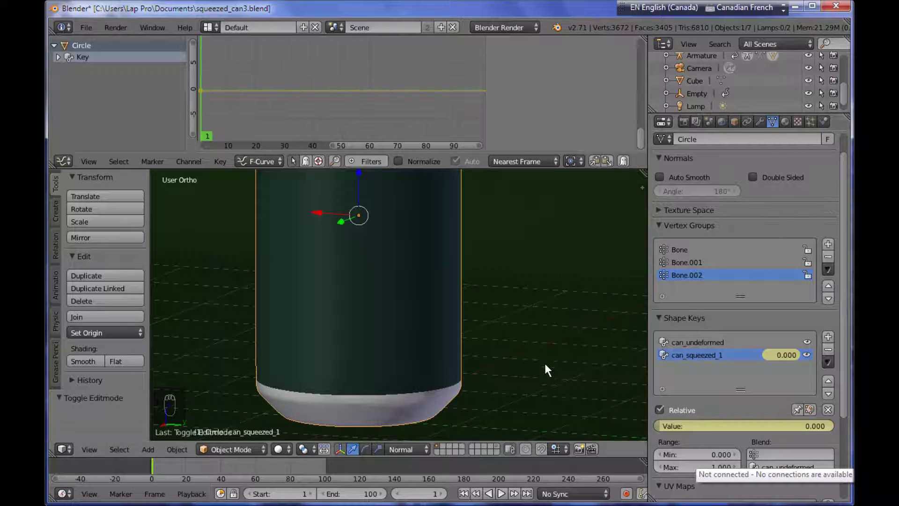
# - At frame 60, set the can_squeezed_1 value to 1.000 and insert a keyframe for it
pyautogui.moveTo(150, 465); pyautogui.dragTo(257, 468)
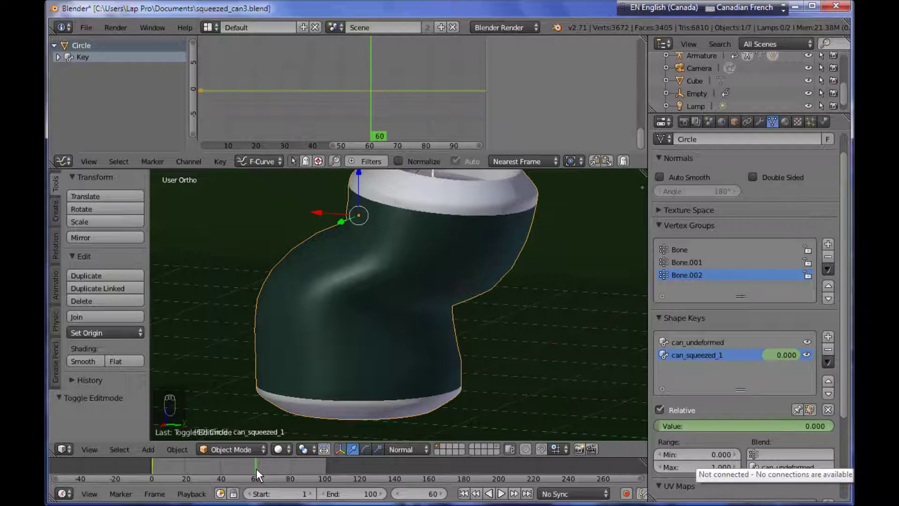
pyautogui.moveTo(657, 427); pyautogui.dragTo(836, 440)
pyautogui.moveTo(400, 327); pyautogui.dragTo(449, 308, button='middle')
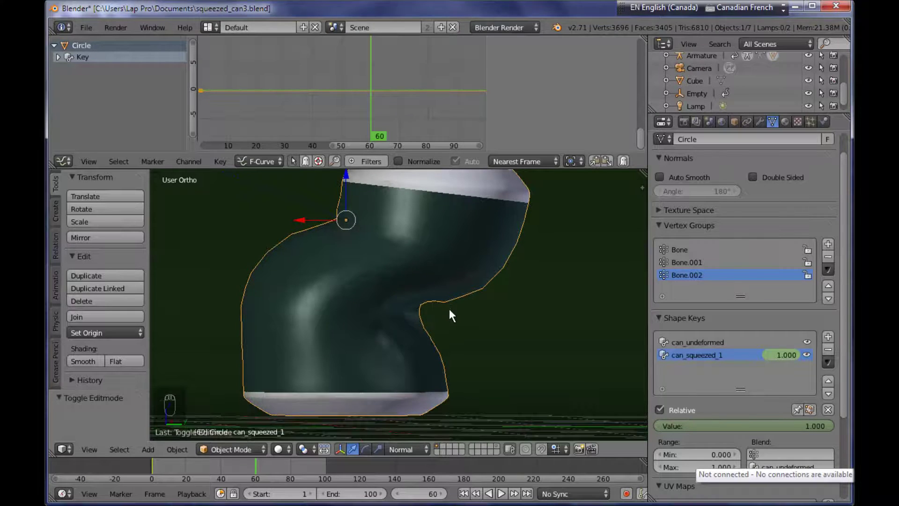
pyautogui.rightClick(741, 426)
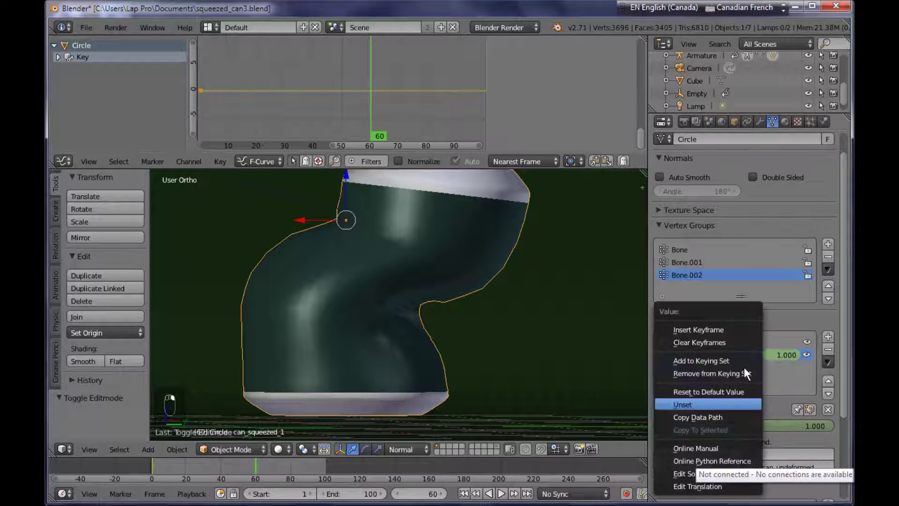
pyautogui.click(741, 328)
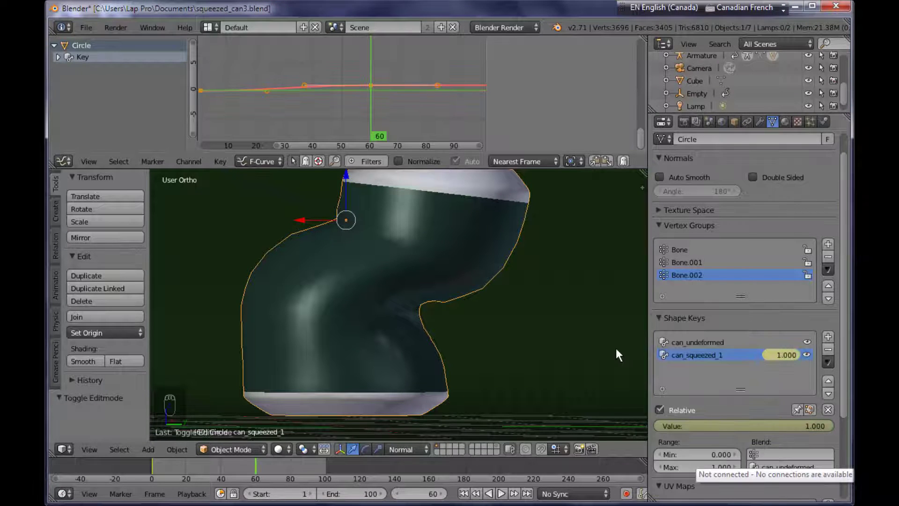
# - Play the animation from frame 1 to examine the can_squeezed_1 dents forming, and stop playback
pyautogui.scroll(-2, 544, 372)
pyautogui.hotkey('shift', 'Left')
pyautogui.hotkey('alt', 'a')
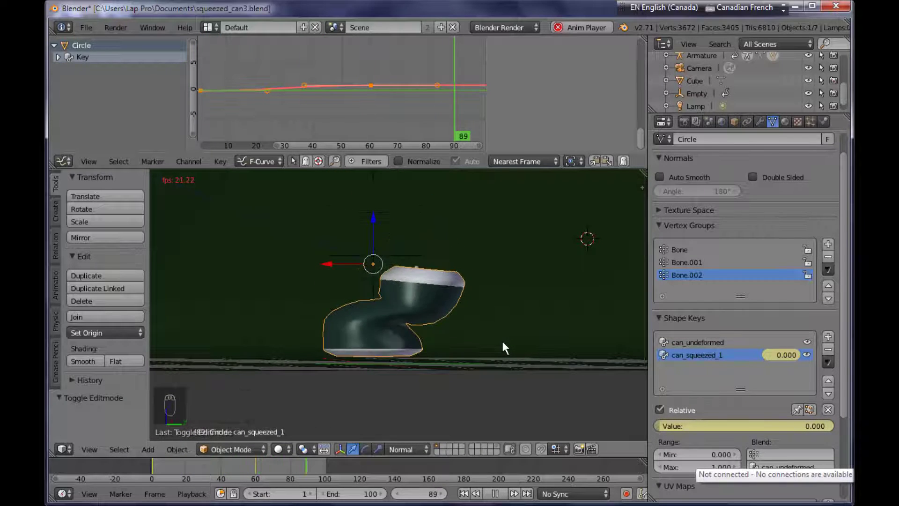
pyautogui.hotkey('alt', 'a')
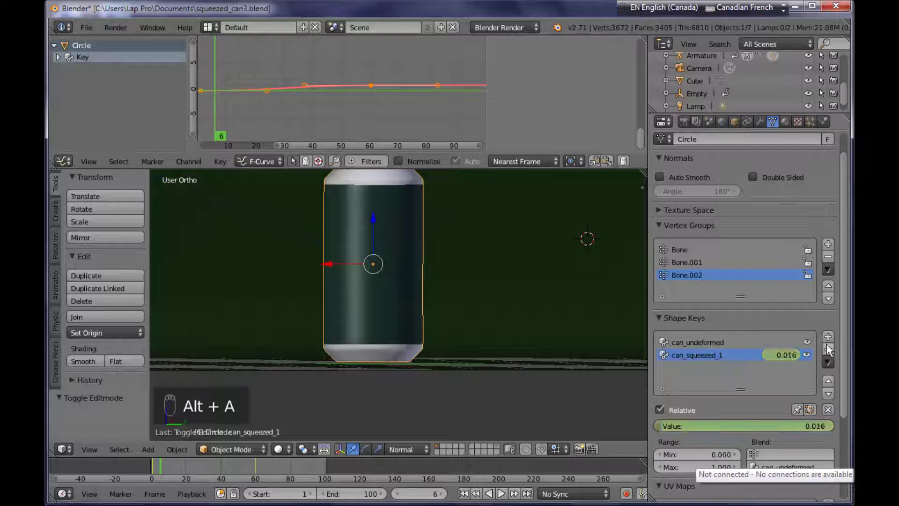
# - Add a third shape key to the can and name it can_squeezed_2
pyautogui.click(828, 337)
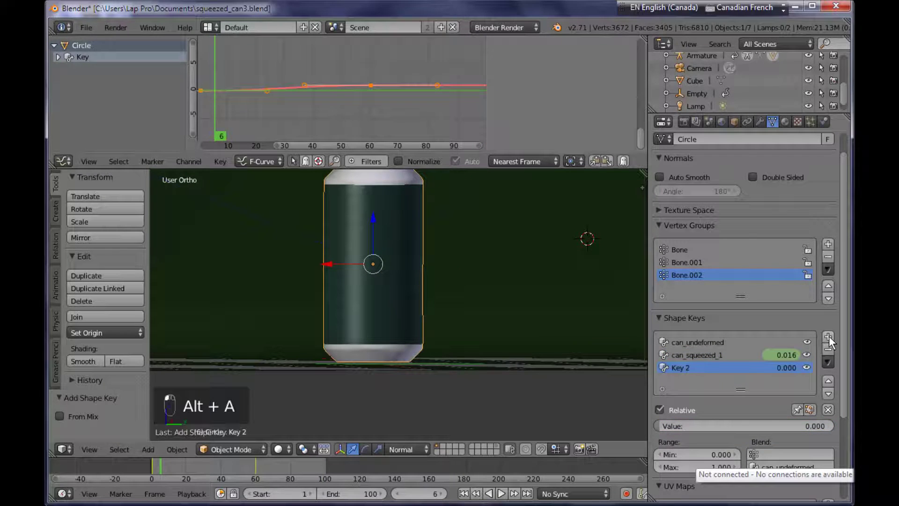
pyautogui.doubleClick(675, 368)
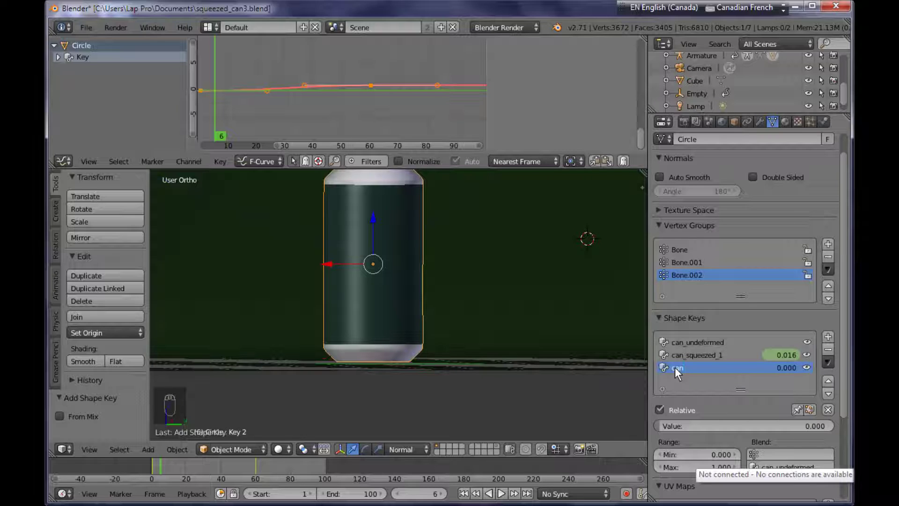
pyautogui.write('can_squeezed_2')
pyautogui.press('Return')
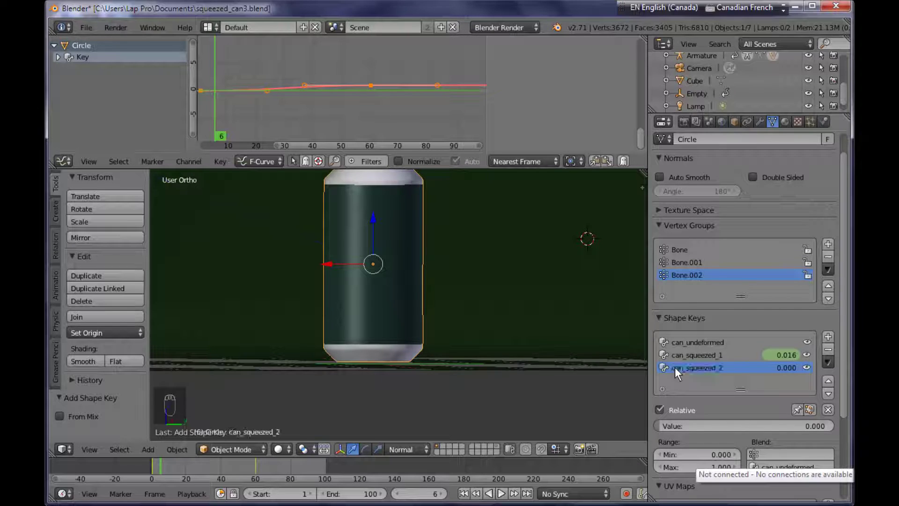
# - Move to frame 45 and insert a keyframe for the can_squeezed_2 value at 0.000
pyautogui.moveTo(158, 460); pyautogui.dragTo(229, 468)
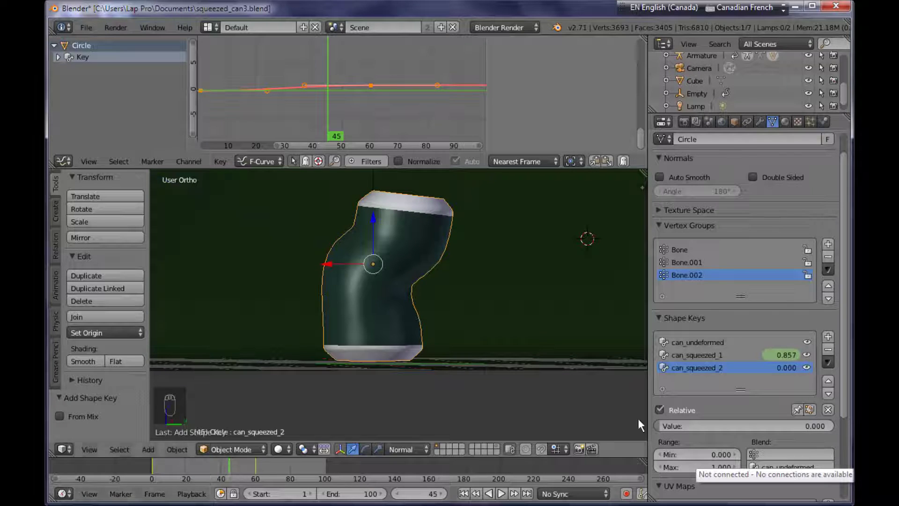
pyautogui.rightClick(747, 427)
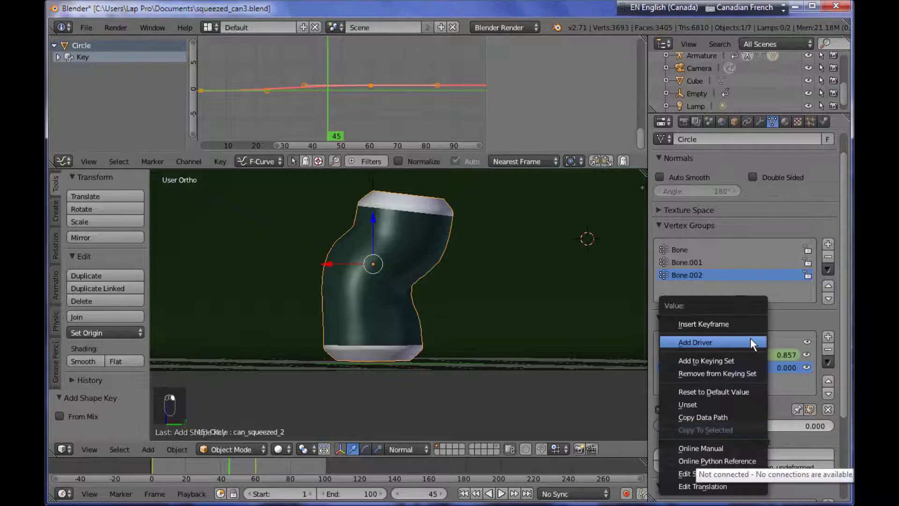
pyautogui.click(748, 321)
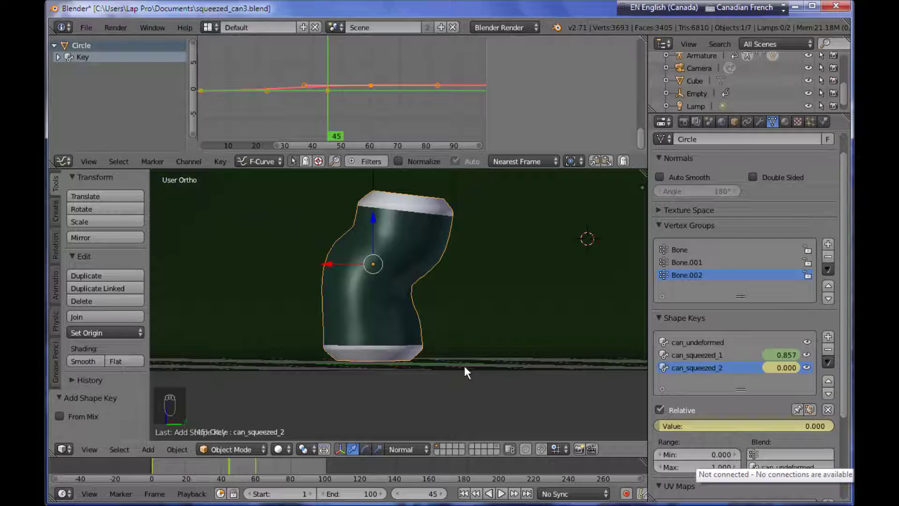
# - Enter Edit Mode with can_squeezed_2 active, select all the can's vertices, and randomize them by 0.100
pyautogui.press('Tab')
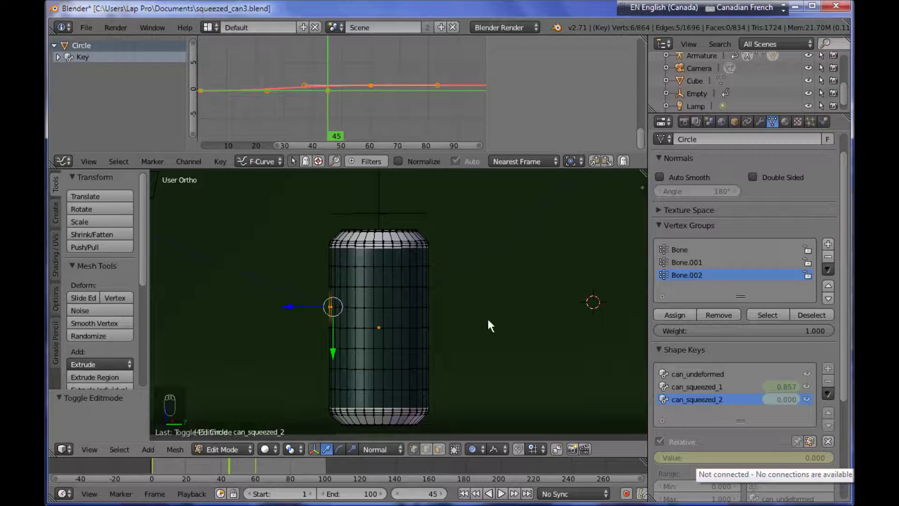
pyautogui.press('a')
pyautogui.press('a')
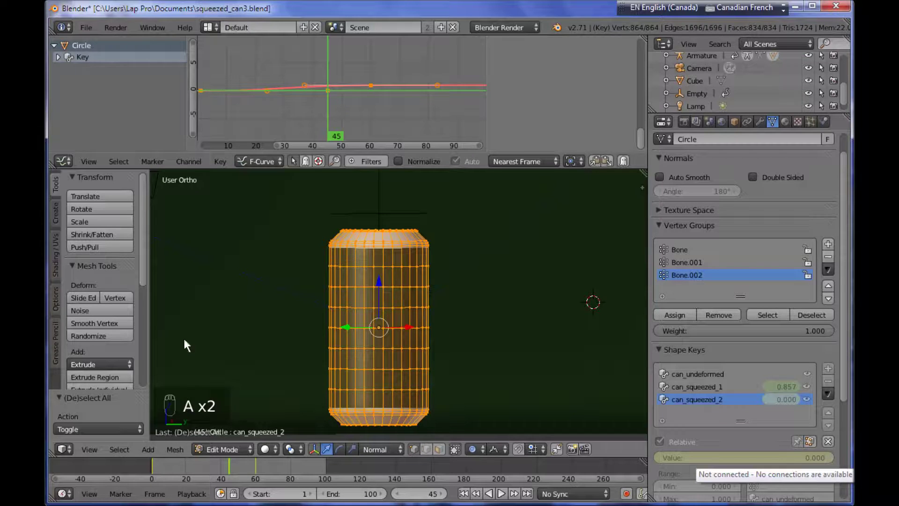
pyautogui.scroll(-2, 142, 275)
pyautogui.click(103, 294)
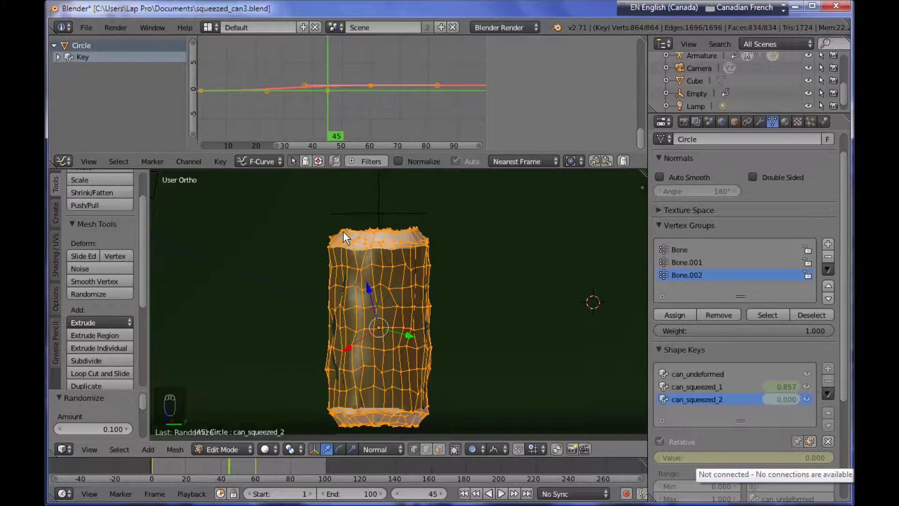
# - Box-select the can's top section in wireframe, tilt it with two freehand rotations, the first about -18°, and return to Object Mode in solid shading
pyautogui.press('z')
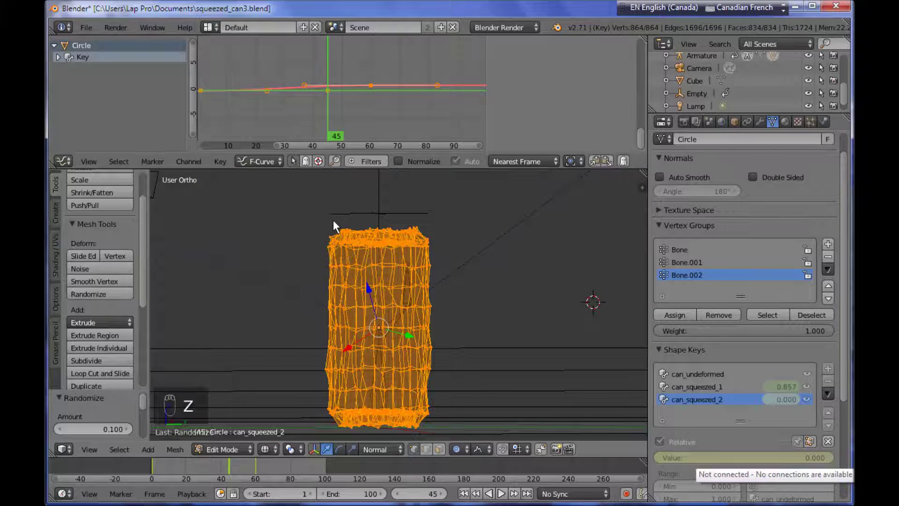
pyautogui.press('b')
pyautogui.press('a')
pyautogui.press('b')
pyautogui.moveTo(309, 214); pyautogui.dragTo(460, 274)
pyautogui.press('r')
pyautogui.click(461, 256)
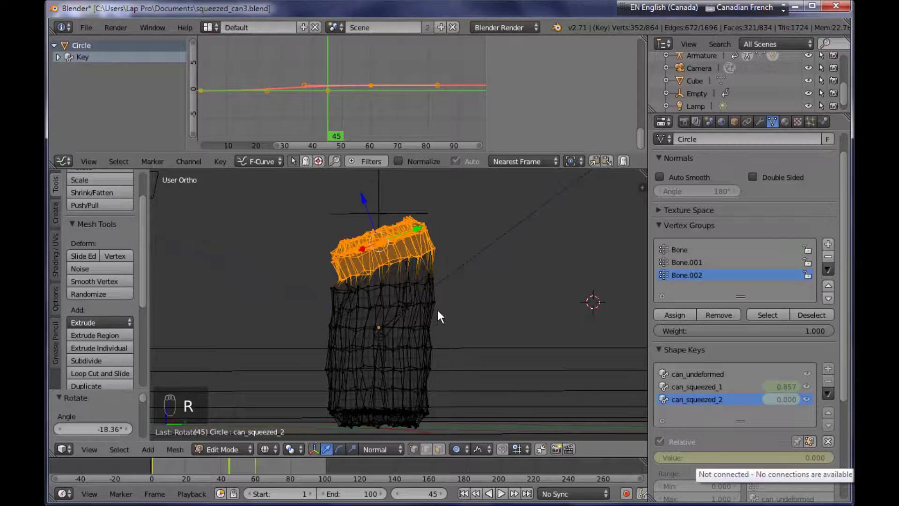
pyautogui.press('r')
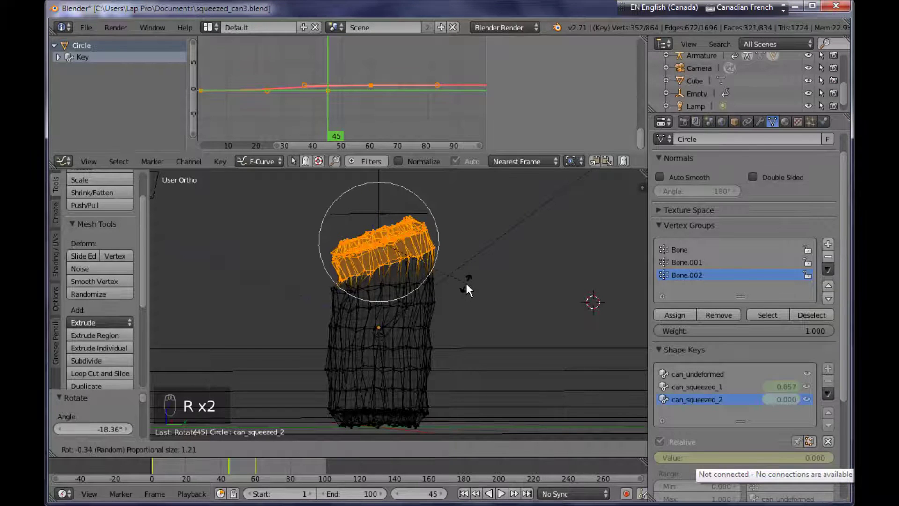
pyautogui.click(465, 287)
pyautogui.press('Tab')
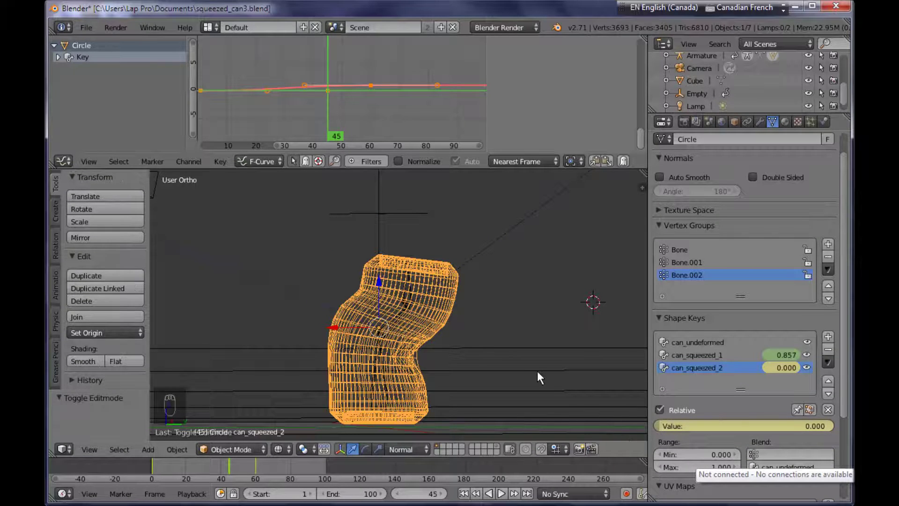
pyautogui.press('z')
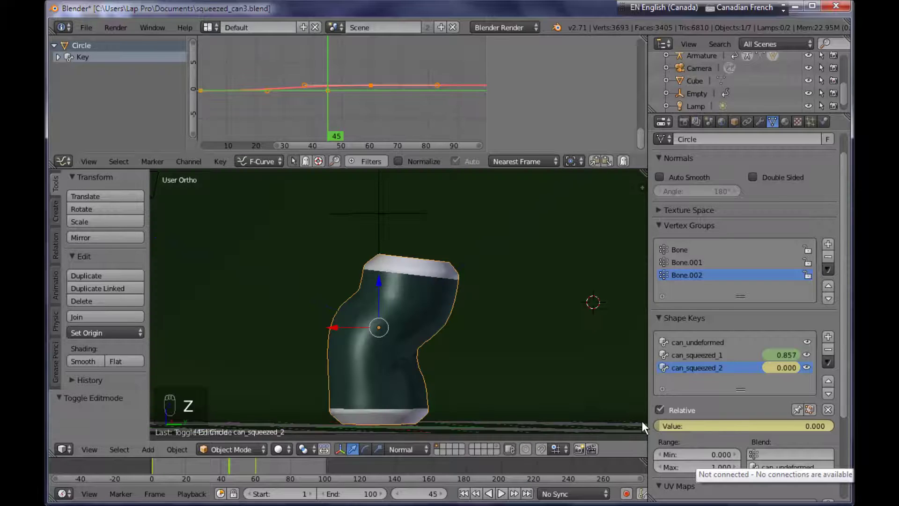
# - Raise the can_squeezed_2 value to 1.000 to examine the crumpled can, and refresh frame 45 to restore the keyed value
pyautogui.moveTo(656, 427); pyautogui.dragTo(63, 432)
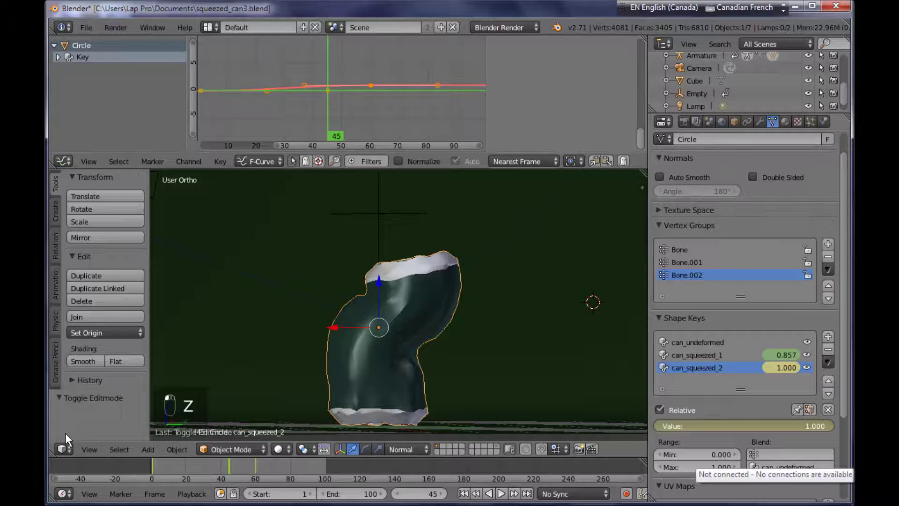
pyautogui.moveTo(449, 407); pyautogui.dragTo(476, 381, button='middle')
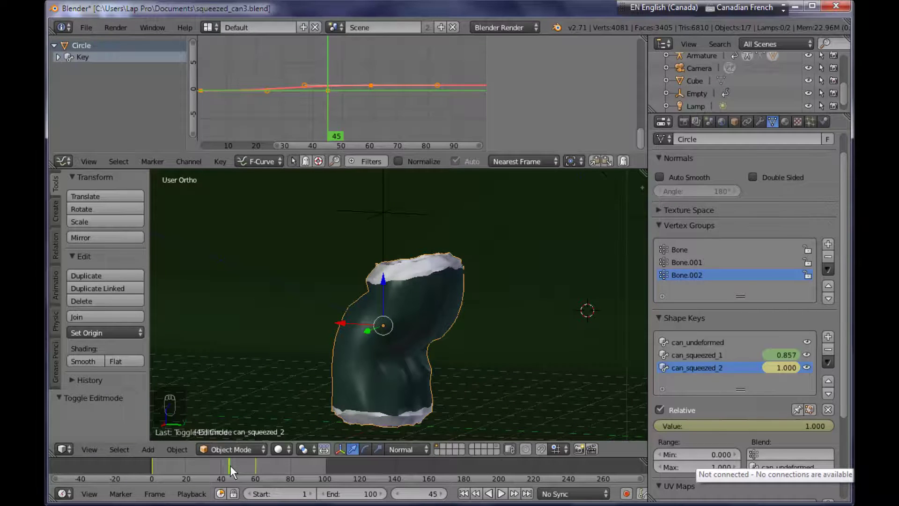
pyautogui.moveTo(228, 465)
pyautogui.mouseDown()
pyautogui.moveTo(237, 469)
pyautogui.moveTo(229, 473)
pyautogui.mouseUp()
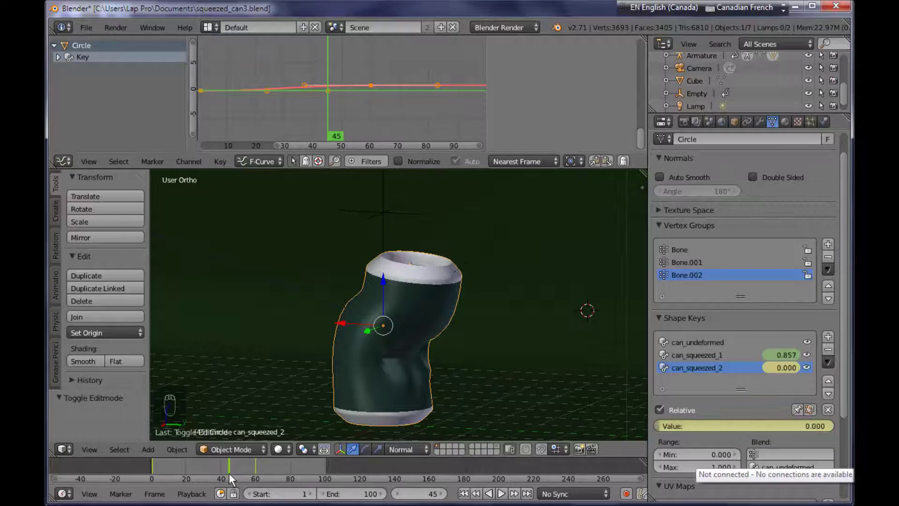
# - At frame 100, set the can_squeezed_2 value to 1.000 and insert a keyframe for it
pyautogui.moveTo(231, 473); pyautogui.dragTo(326, 472)
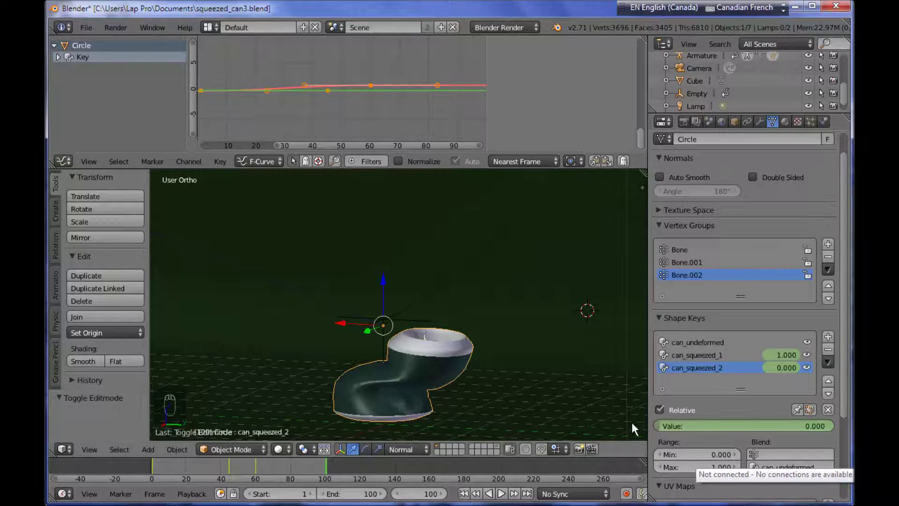
pyautogui.moveTo(665, 424); pyautogui.dragTo(824, 426)
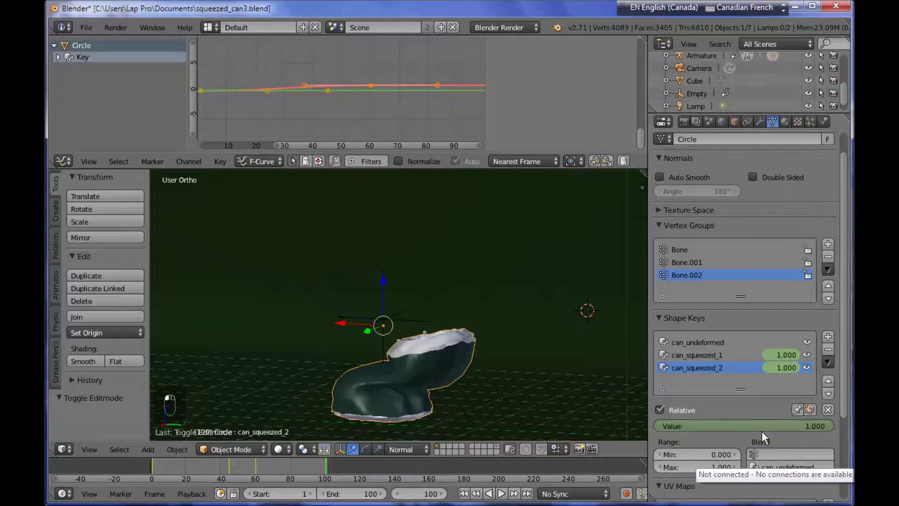
pyautogui.rightClick(761, 425)
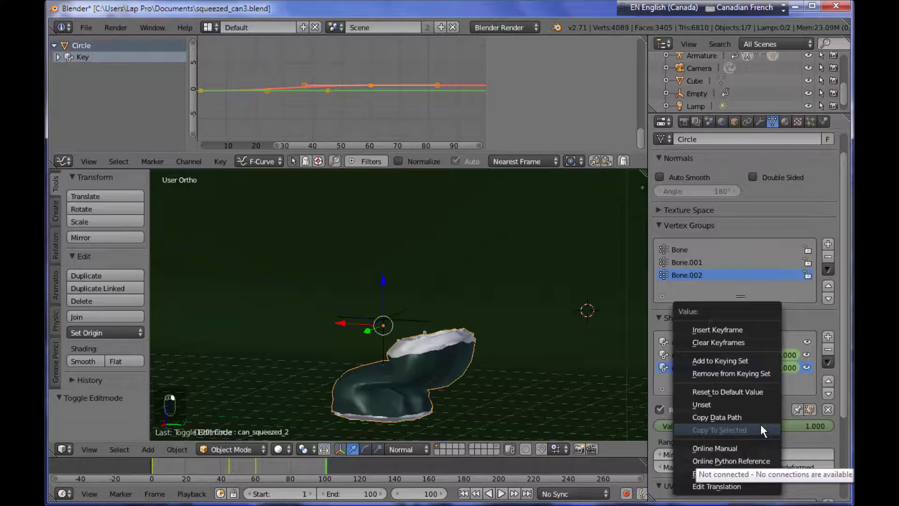
pyautogui.click(761, 329)
# - Play the animation from frame 1, examine the crumpling can up close, and stop playback
pyautogui.hotkey('shift', 'Left')
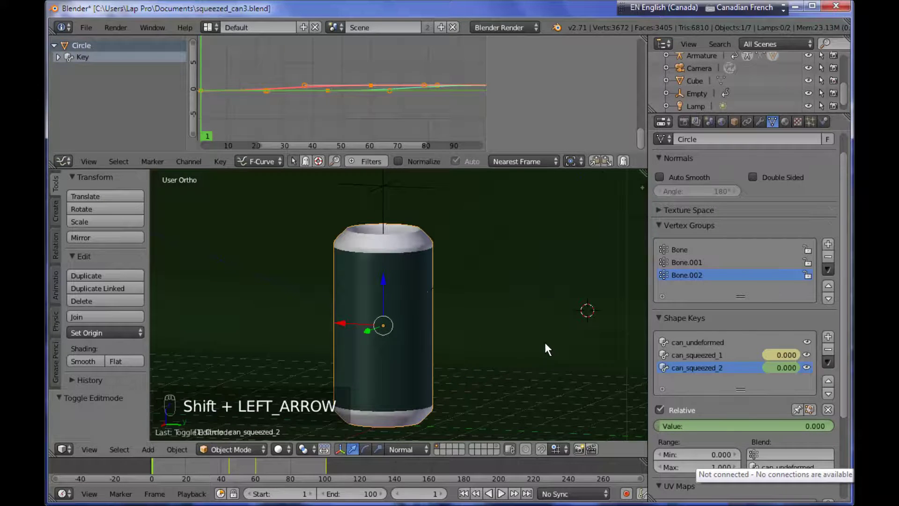
pyautogui.hotkey('alt', 'a')
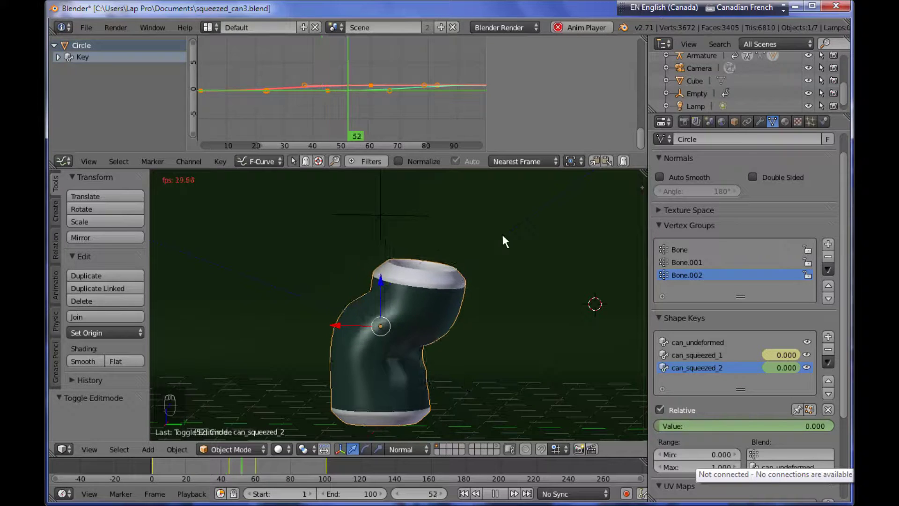
pyautogui.scroll(3, 453, 374)
pyautogui.keyDown('shift'); pyautogui.moveTo(453, 372); pyautogui.dragTo(438, 354, button='middle'); pyautogui.keyUp('shift')
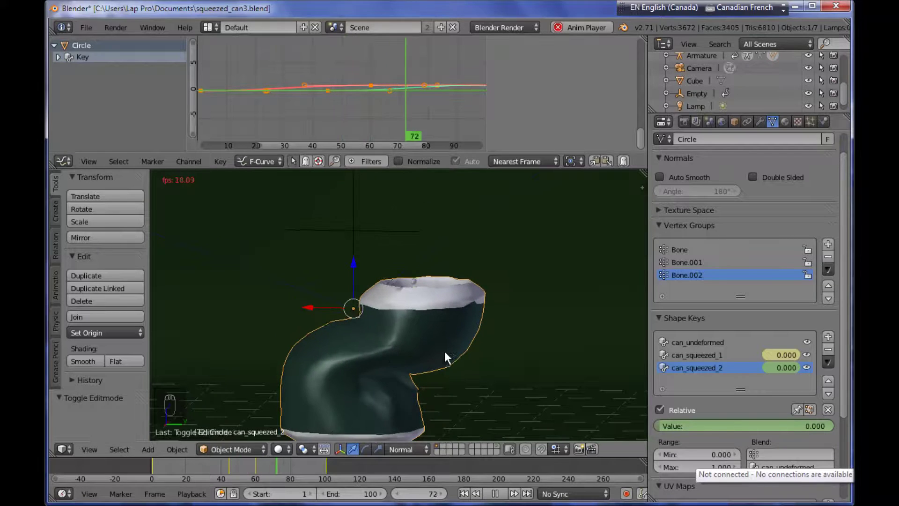
pyautogui.hotkey('alt', 'a')
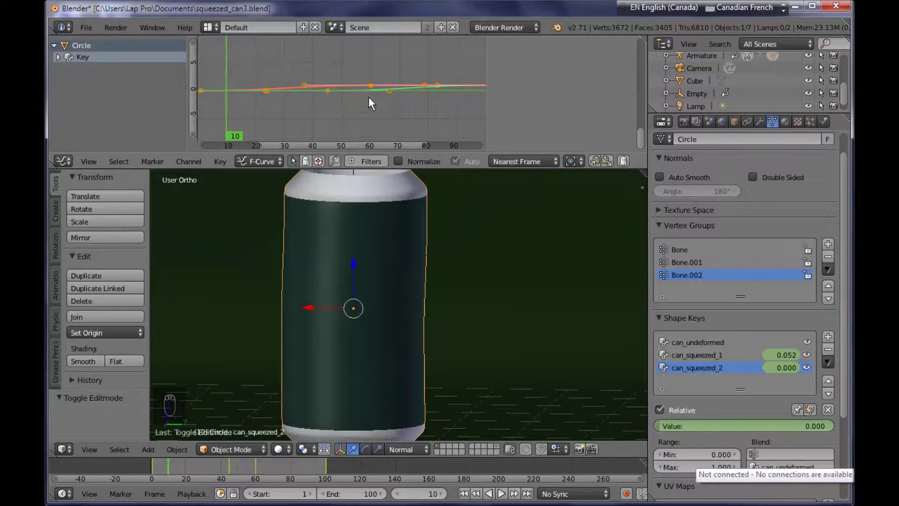
# - Add a Stepped Interpolation modifier to the can_squeezed_1 value's F-curve
pyautogui.scroll(1, 593, 104)
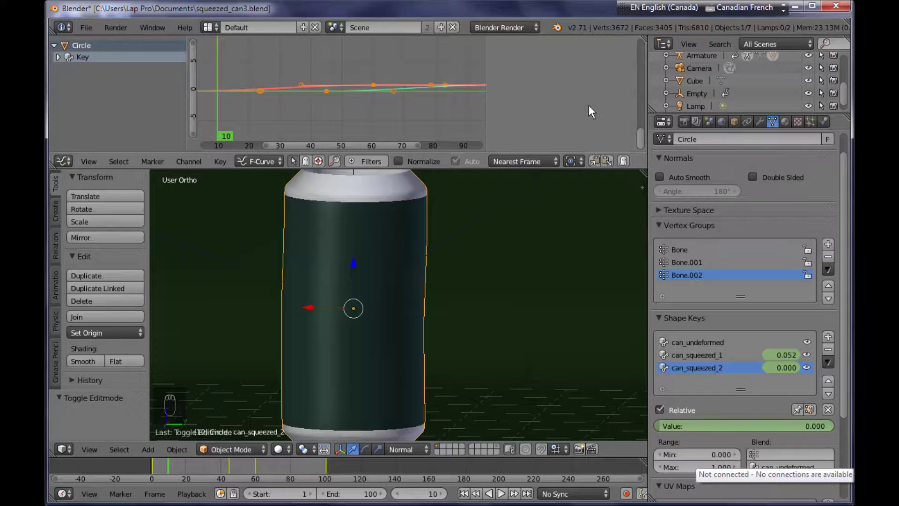
pyautogui.scroll(1, 75, 66)
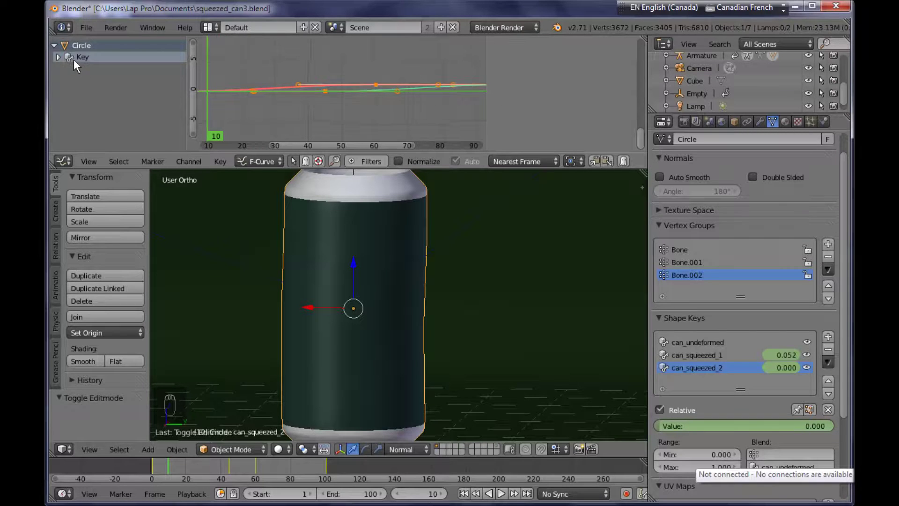
pyautogui.click(58, 57)
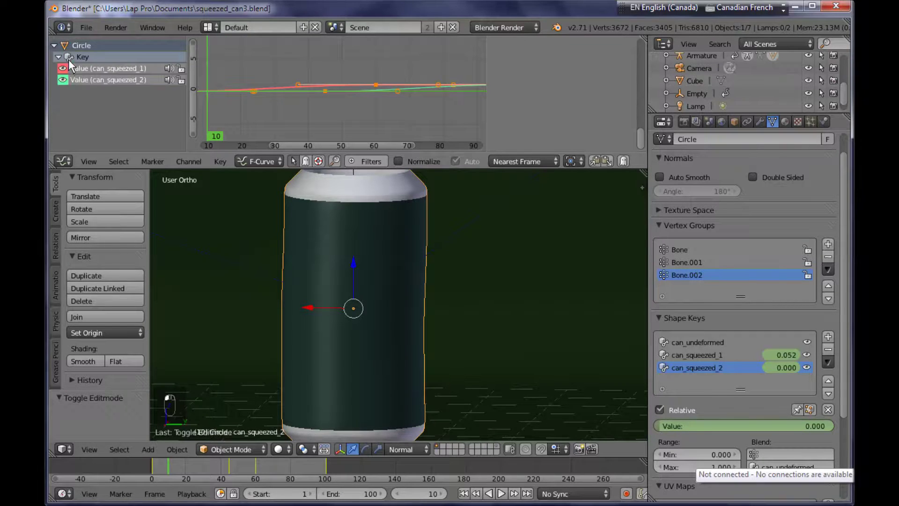
pyautogui.click(119, 67)
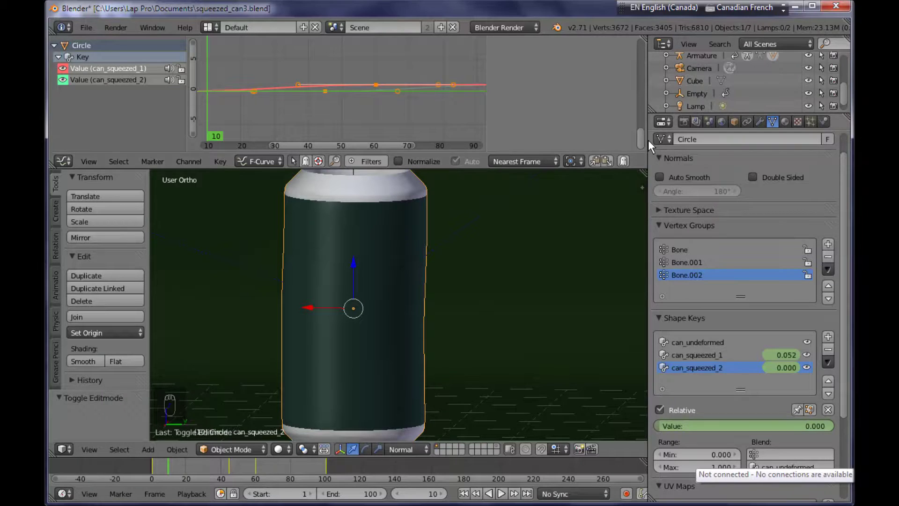
pyautogui.press('n')
pyautogui.scroll(-5, 627, 135)
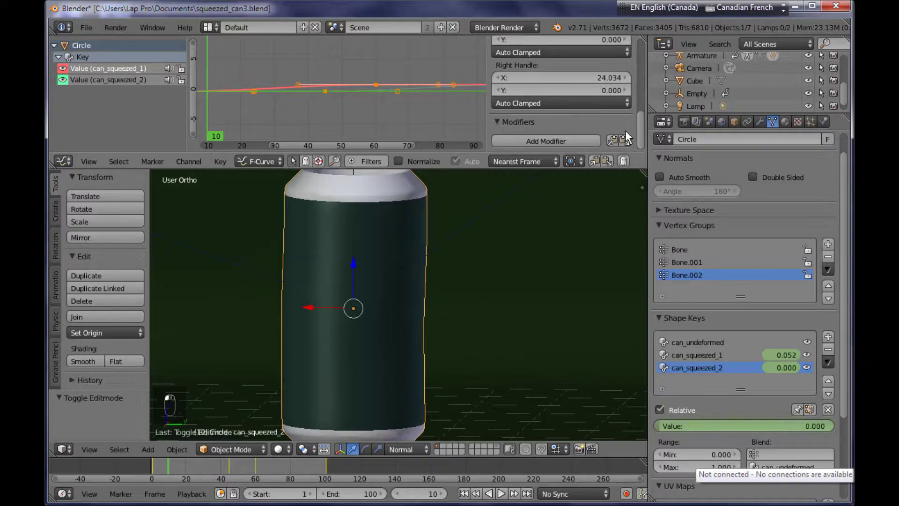
pyautogui.click(580, 140)
pyautogui.click(591, 181)
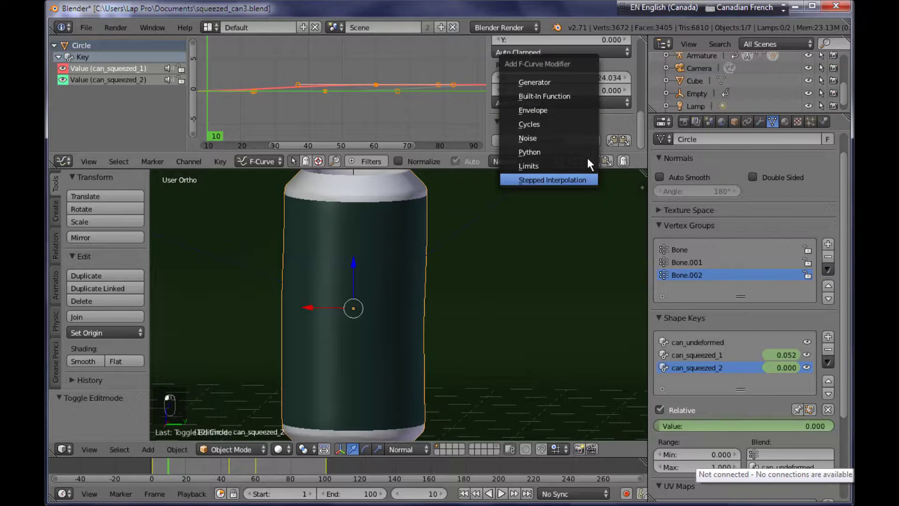
# - Set the step size of the can_squeezed_1 curve's Stepped modifier to 28
pyautogui.scroll(-4, 584, 140)
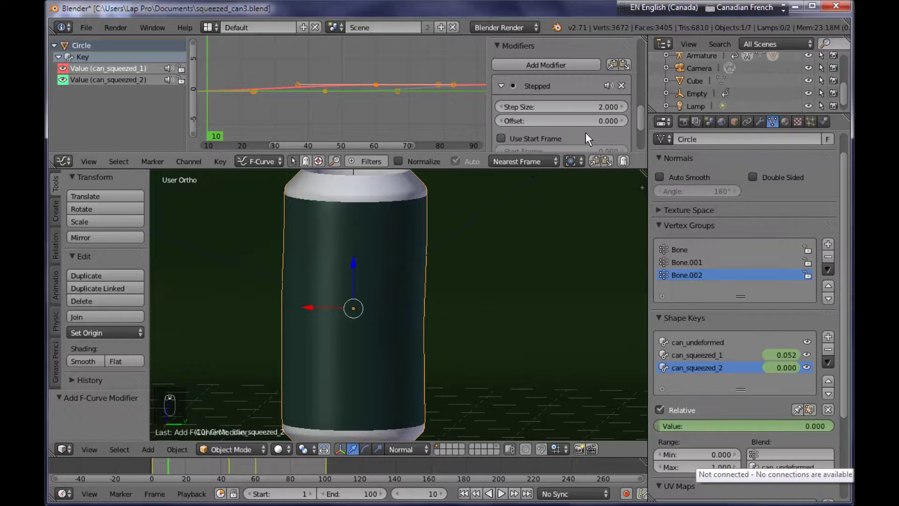
pyautogui.click(593, 106)
pyautogui.write('28')
pyautogui.press('Return')
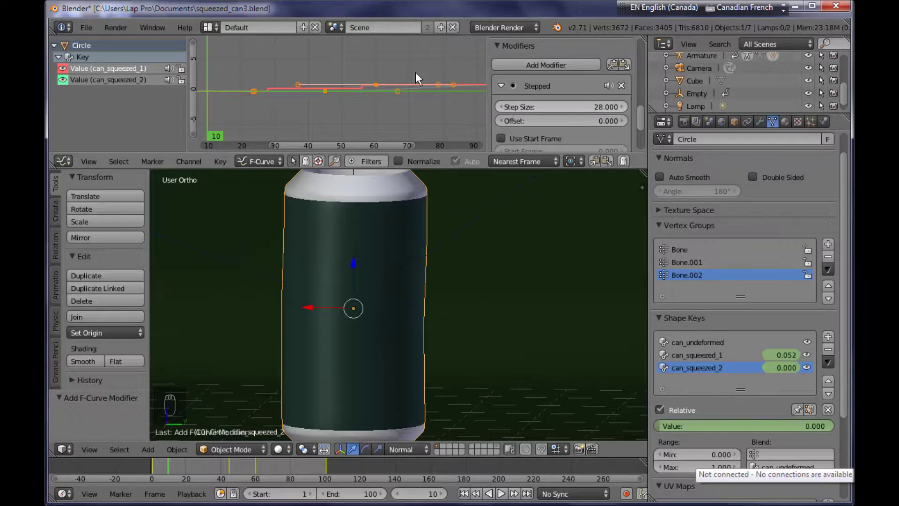
# - Add a Stepped Interpolation modifier to the can_squeezed_2 value's F-curve and set its step size to 28
pyautogui.click(110, 78)
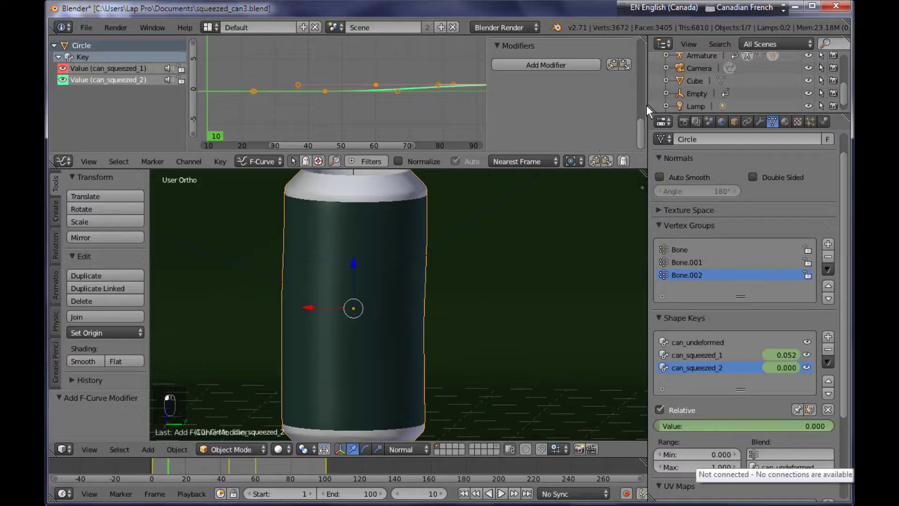
pyautogui.click(583, 66)
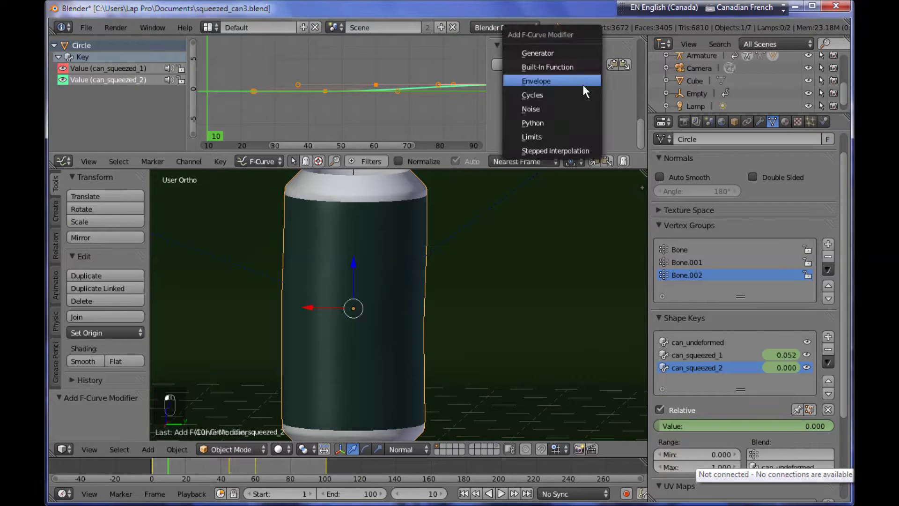
pyautogui.click(594, 149)
pyautogui.click(610, 106)
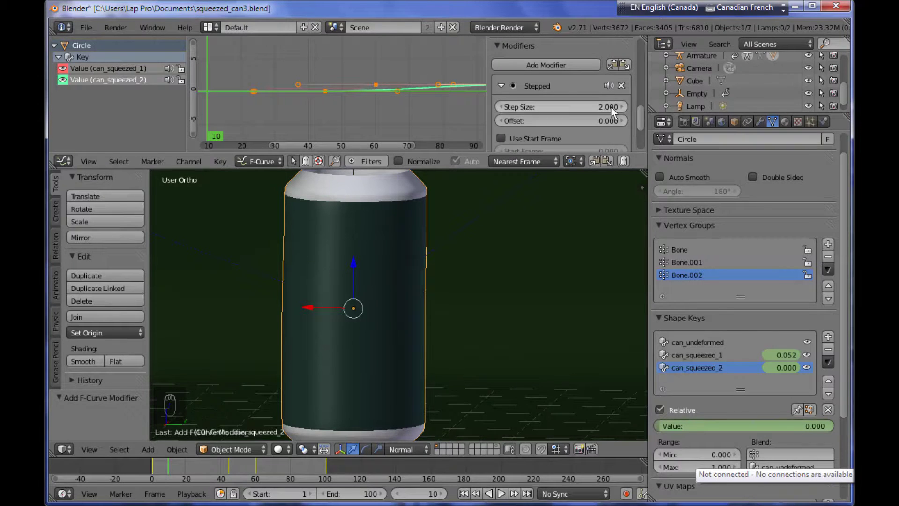
pyautogui.write('8')
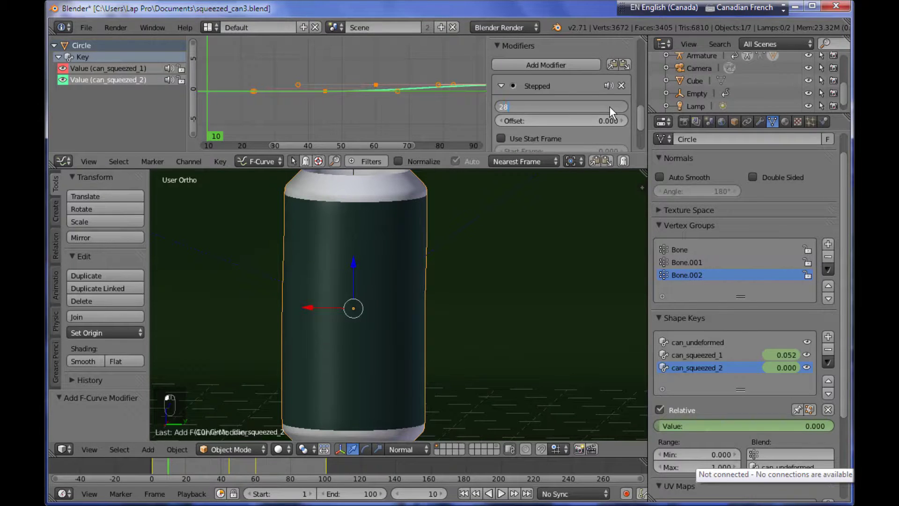
pyautogui.press('Return')
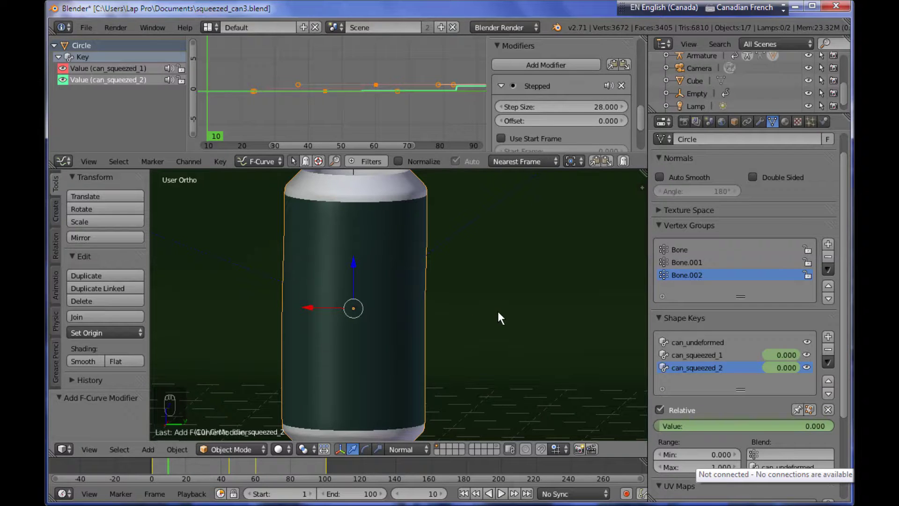
# - Play the animation and examine the stepped crumpling of the can from several angles
pyautogui.hotkey('alt', 'a')
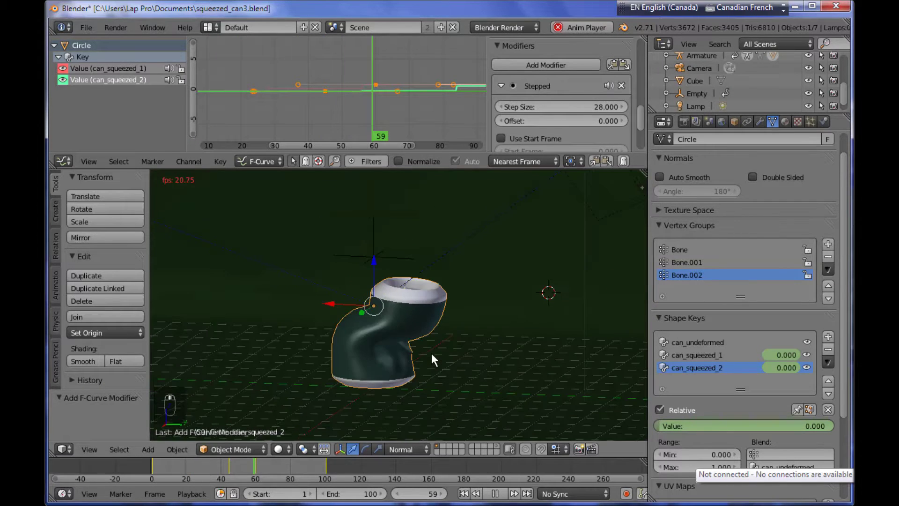
pyautogui.moveTo(428, 345); pyautogui.dragTo(458, 345, button='middle')
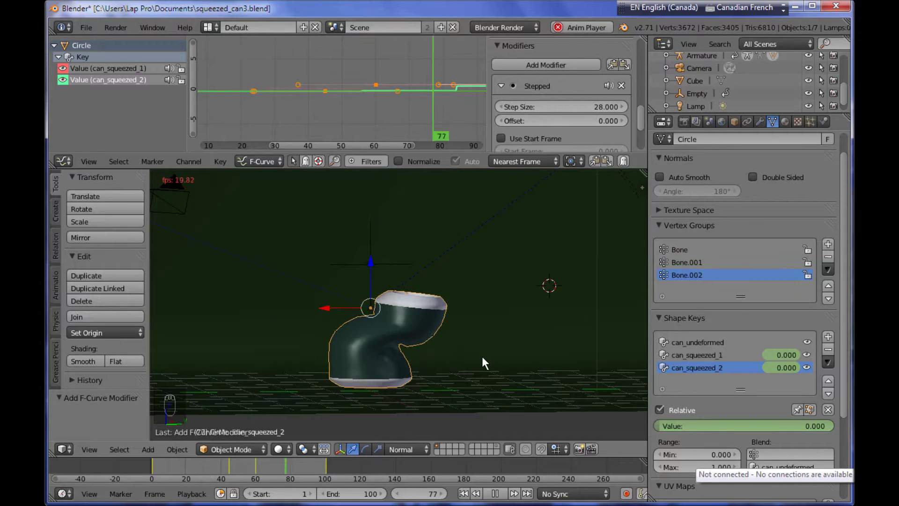
pyautogui.moveTo(477, 355); pyautogui.dragTo(457, 357, button='middle')
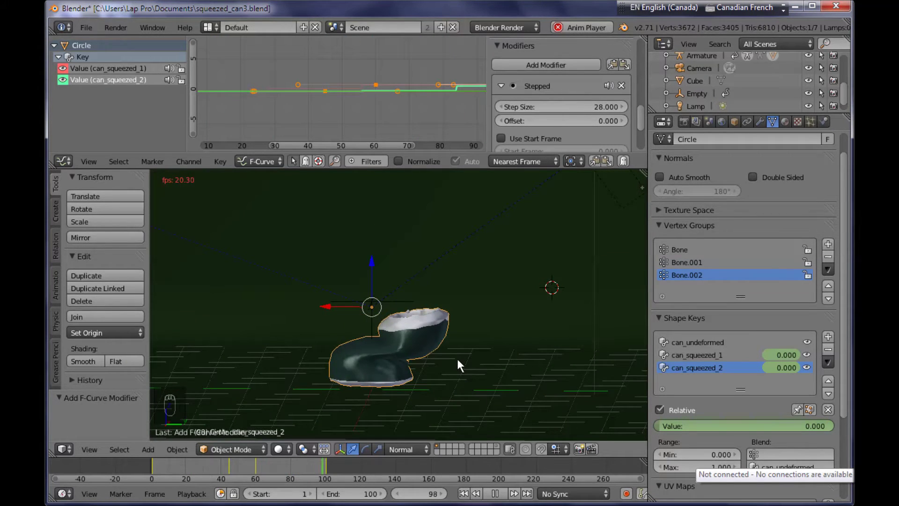